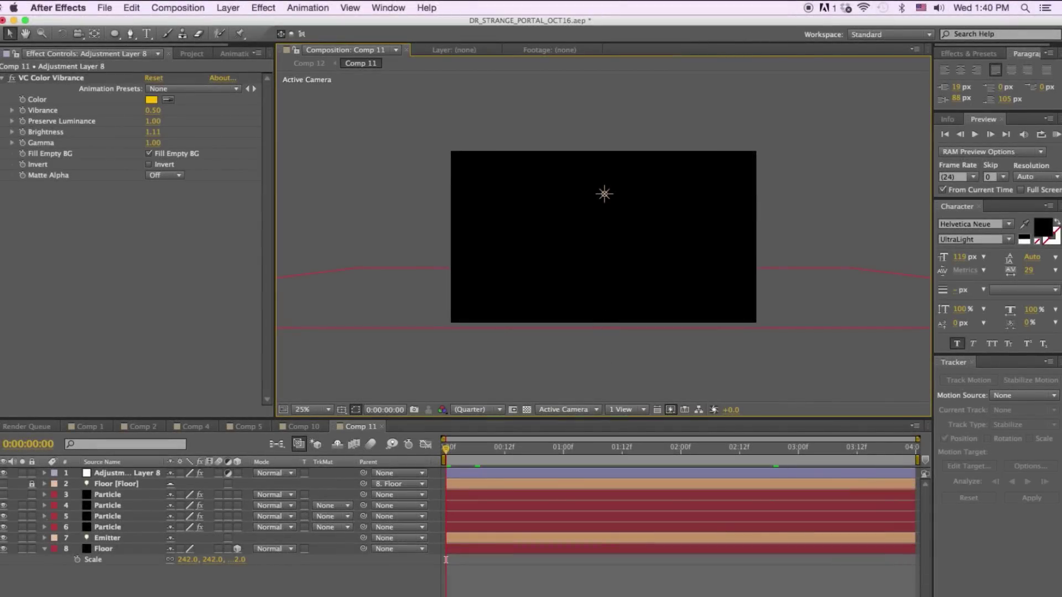
- Create a new composition with the HDTV 1080 24 preset and a duration of 4 seconds
left_click(178, 8)
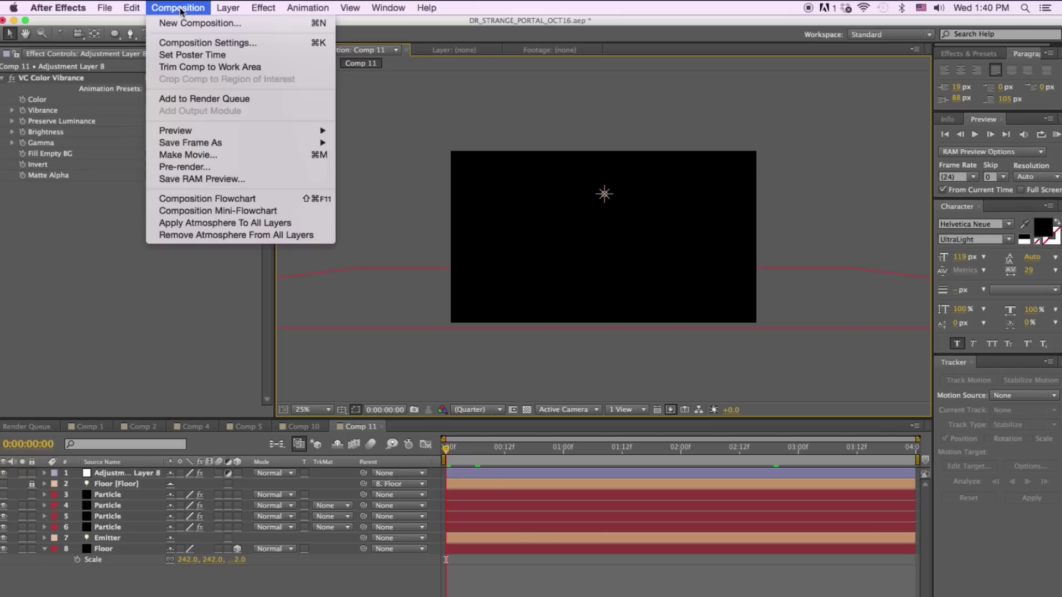
left_click(179, 23)
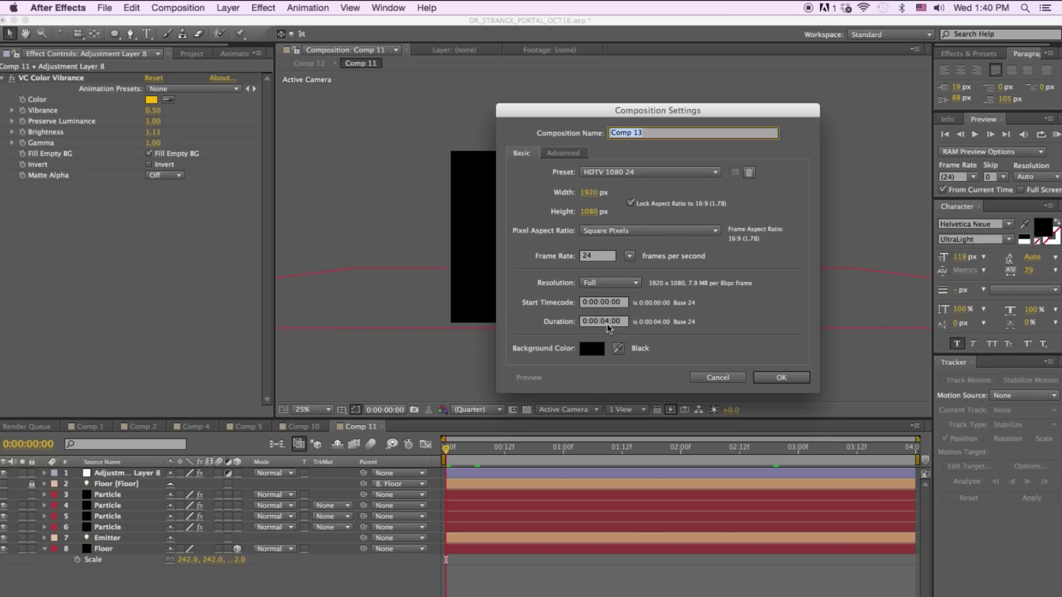
left_click(781, 377)
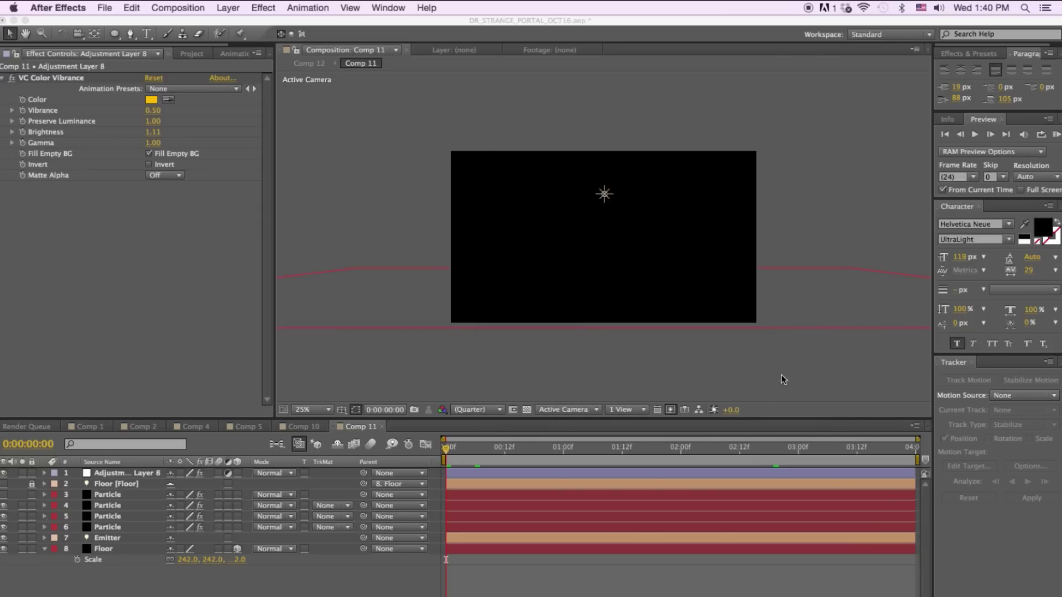
- Add a point light named "Emitter" to the new composition
left_click(237, 6)
mouse_move(242, 26)
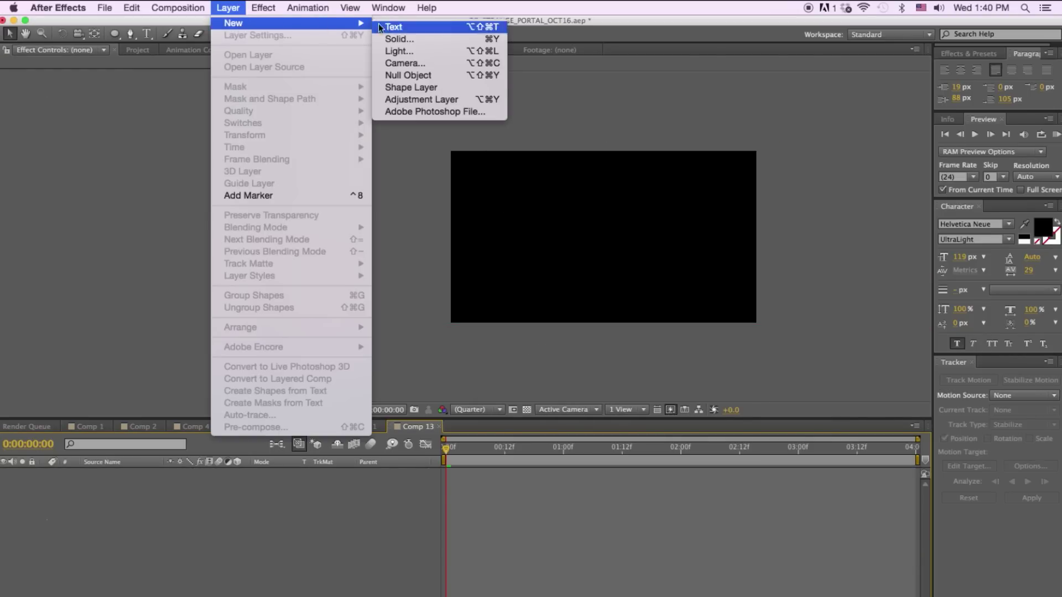
left_click(398, 51)
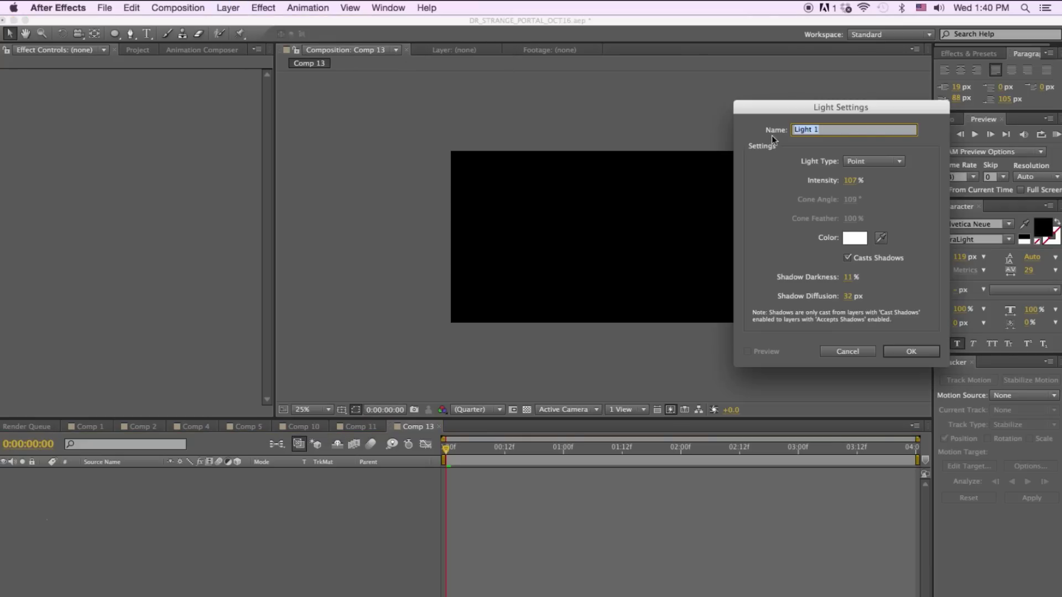
type("Emitter")
left_click(902, 352)
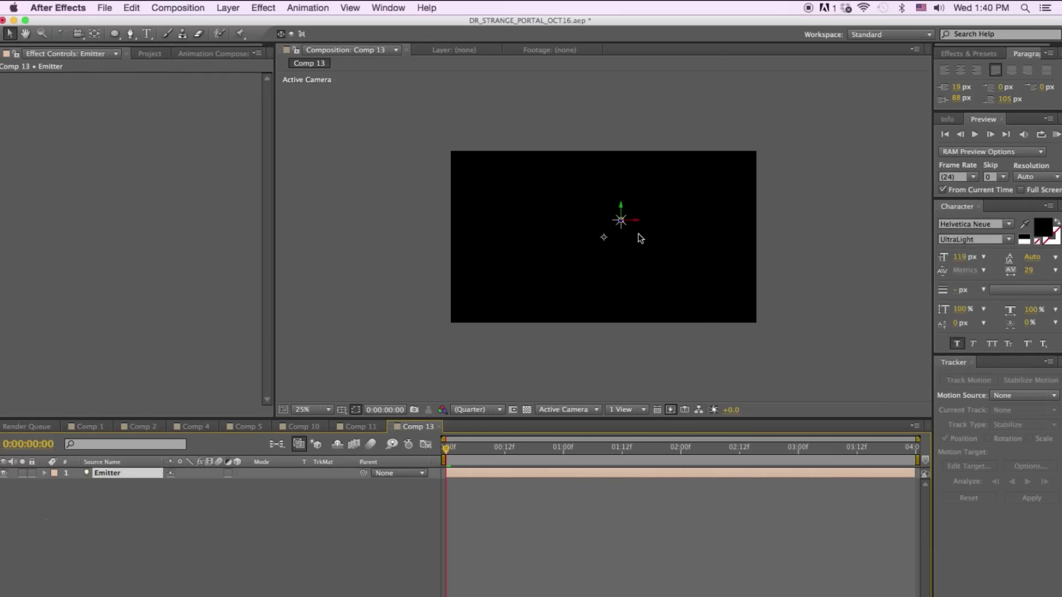
- Add a black 1920 x 1080 solid layer named "Particle"
left_click(228, 8)
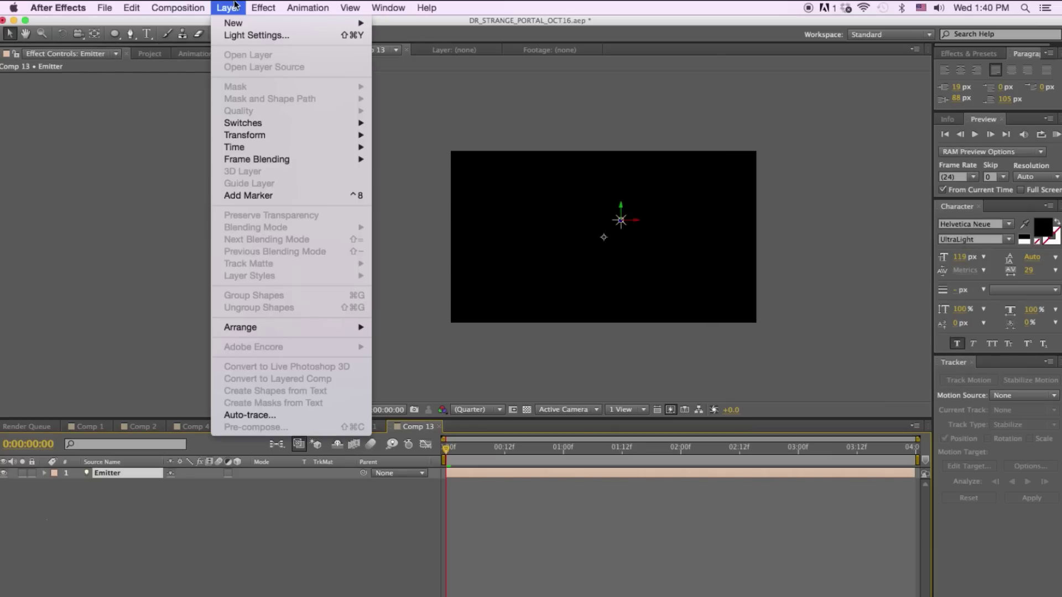
mouse_move(290, 25)
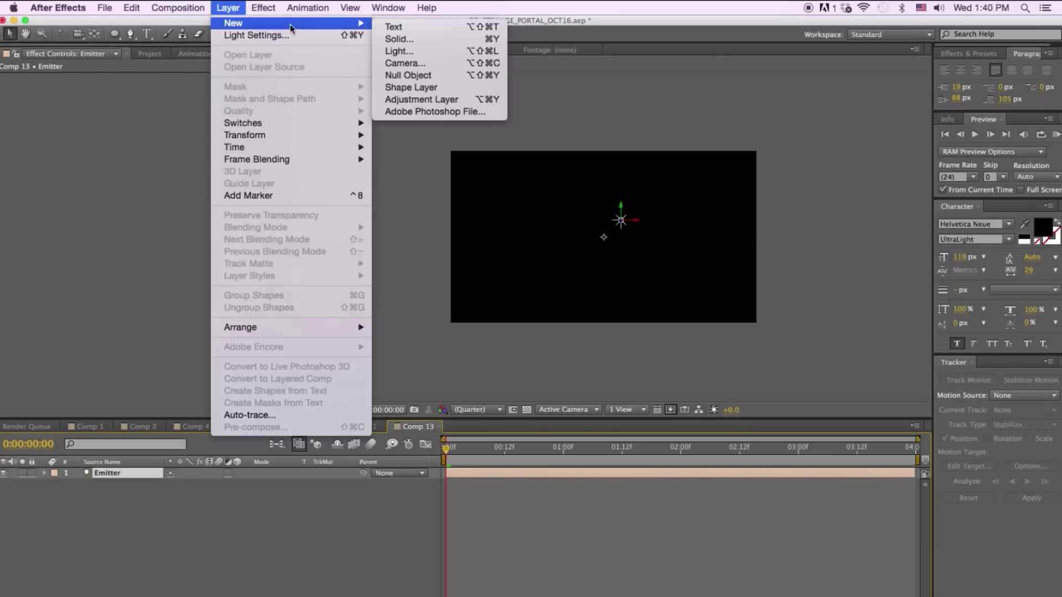
left_click(410, 38)
type("Particle")
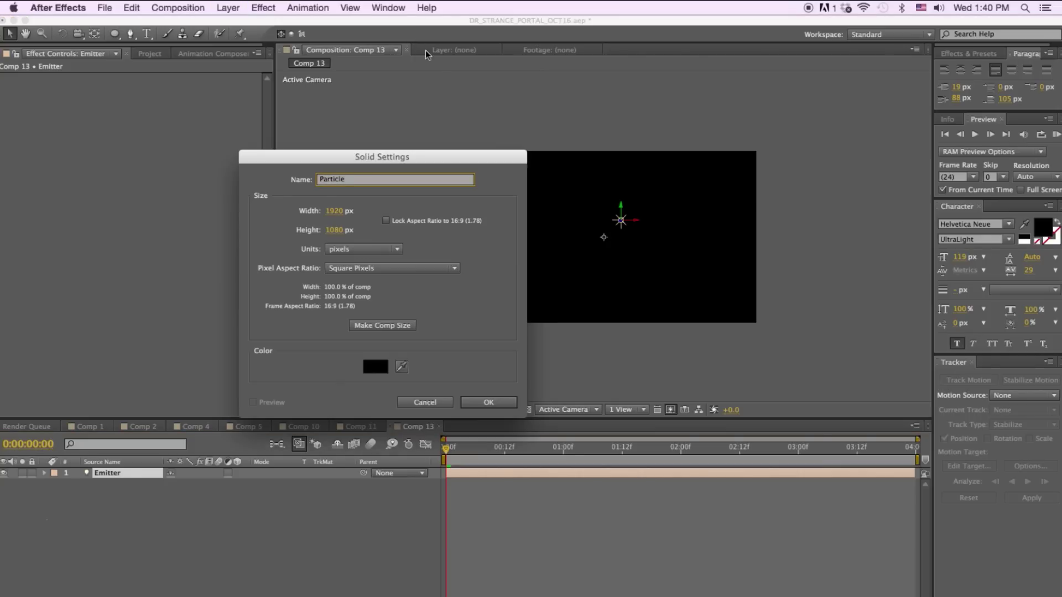
left_click(488, 402)
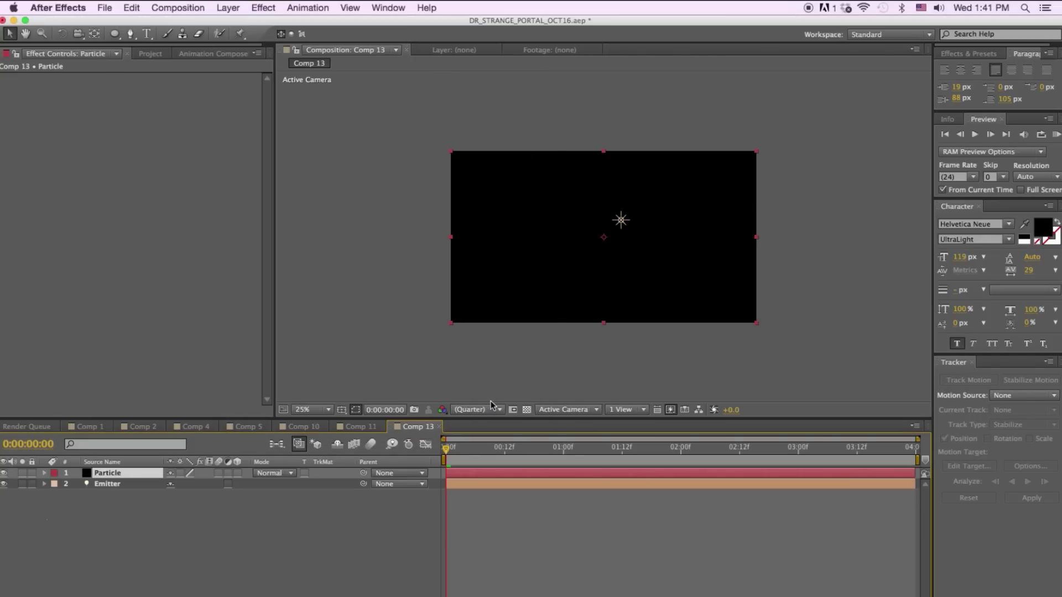
- Draw a circular mask around the centre of the Particle solid with the Ellipse tool
left_click(115, 35)
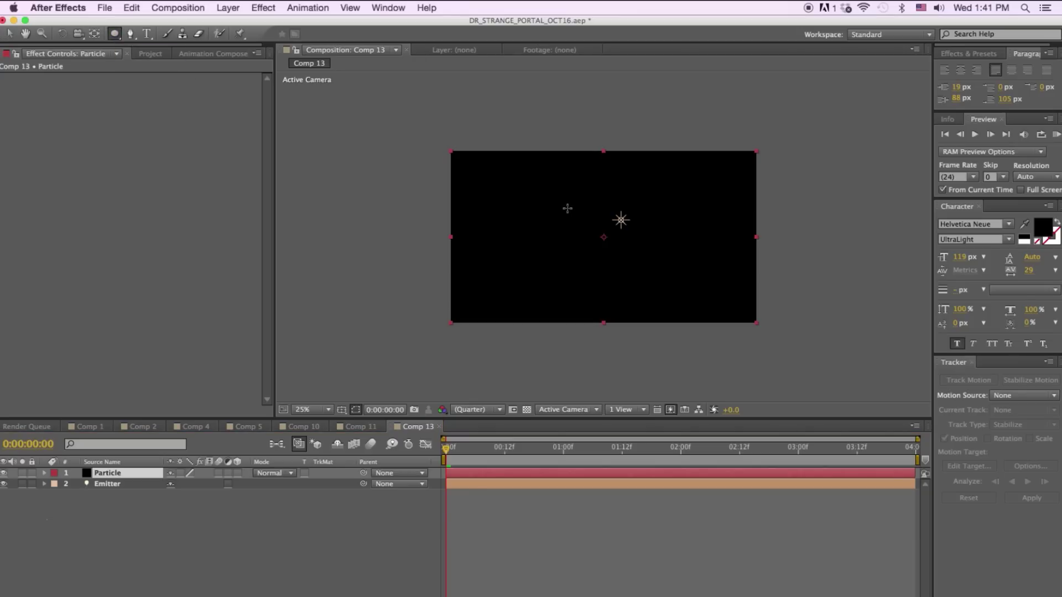
left_click_drag(553, 193, 648, 265)
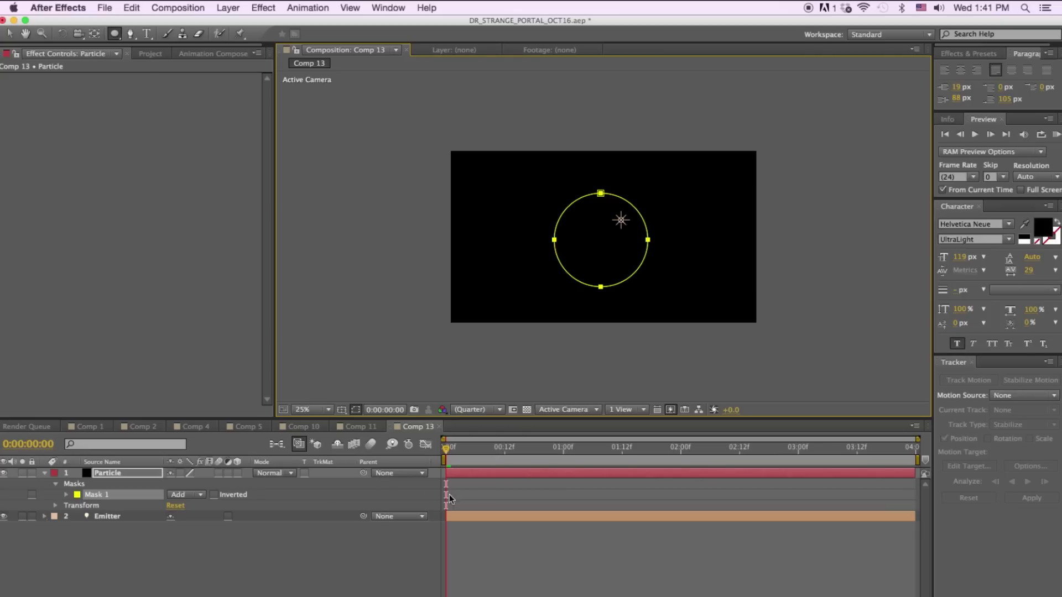
left_click(486, 492)
- Copy the Particle layer's mask path and paste it into the Emitter light's Position as motion keyframes
left_click(134, 473)
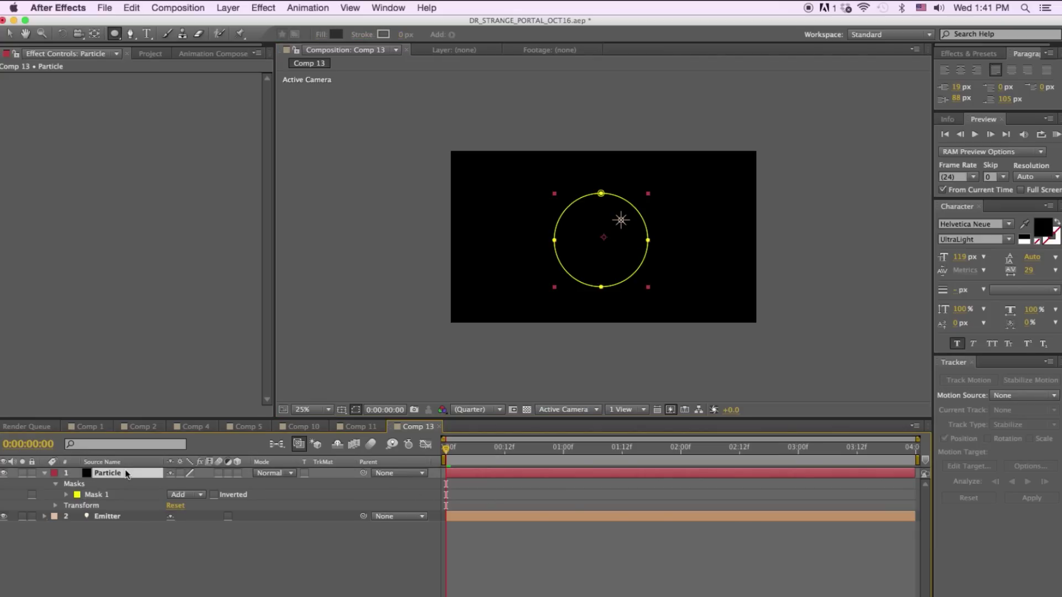
key("m")
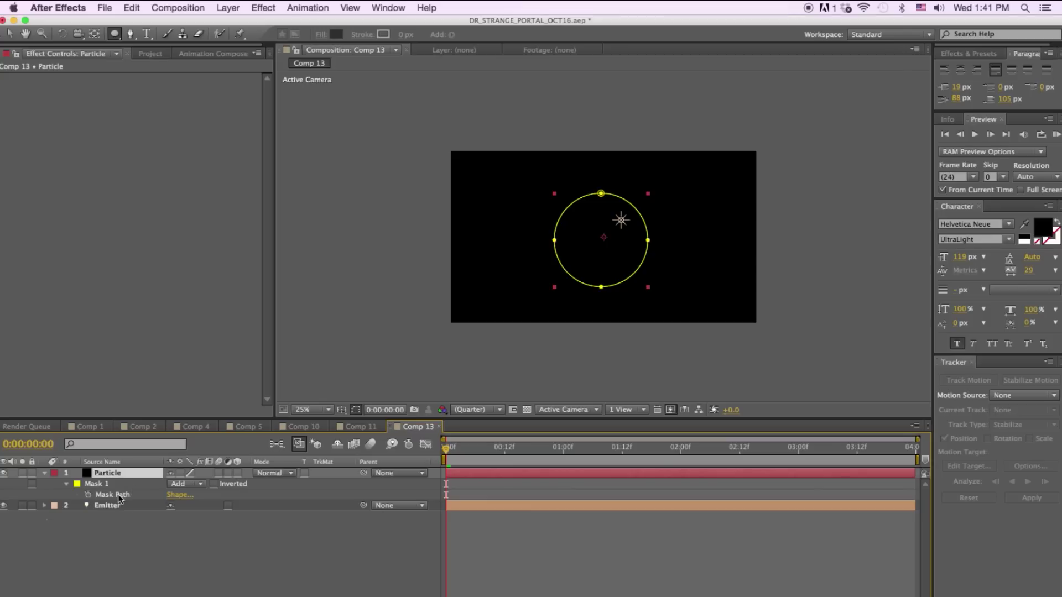
left_click(112, 494)
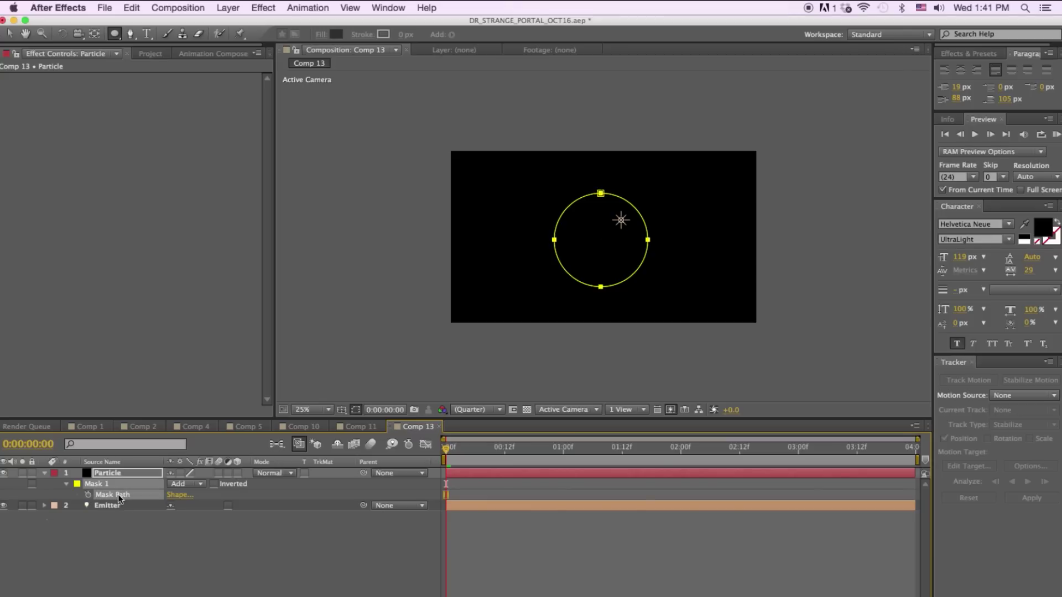
left_click(116, 504)
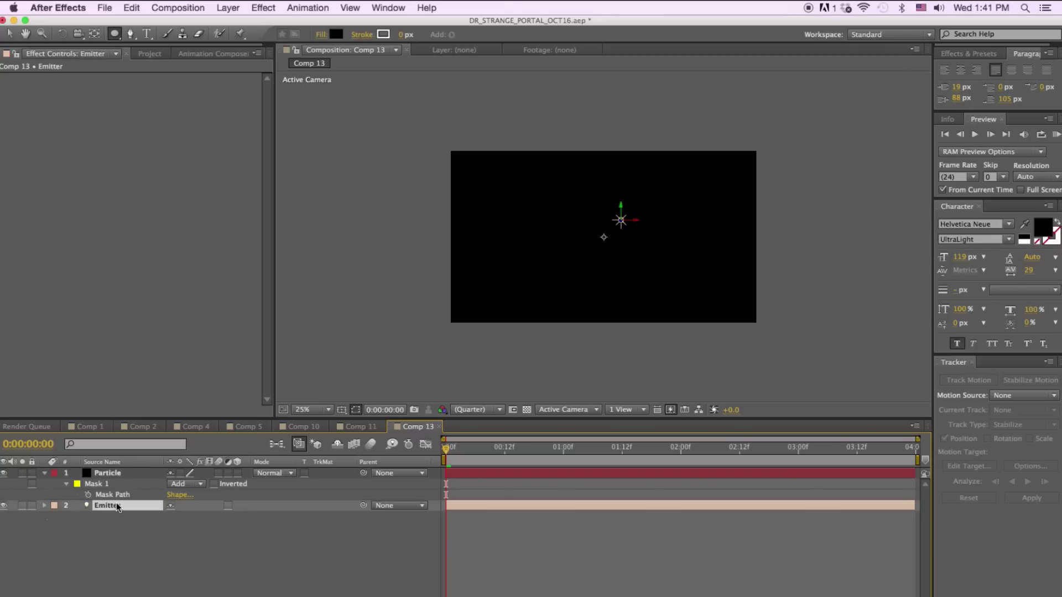
key("p")
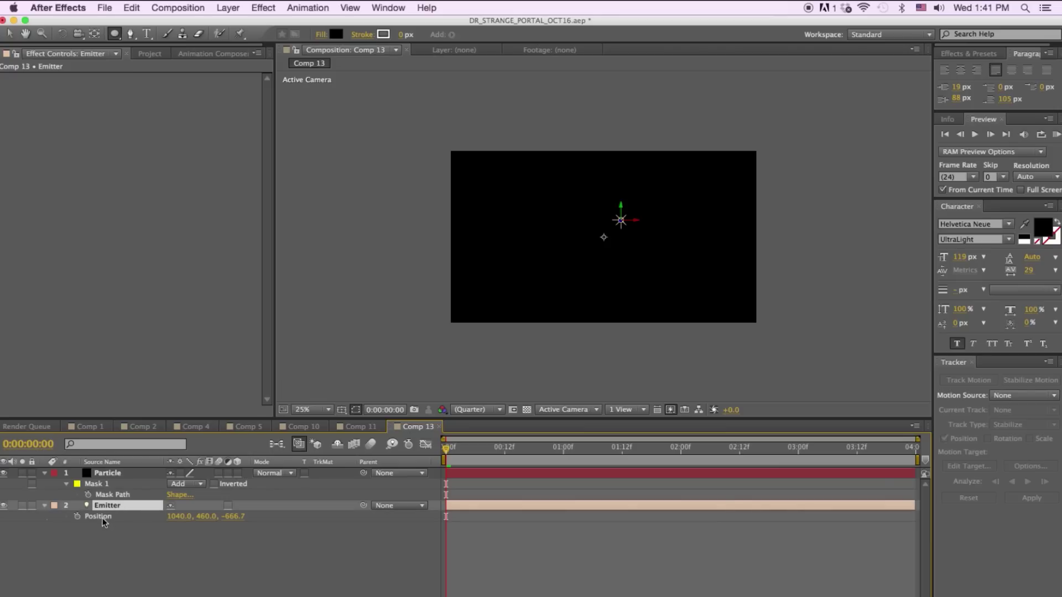
left_click(103, 520)
key("cmd+v")
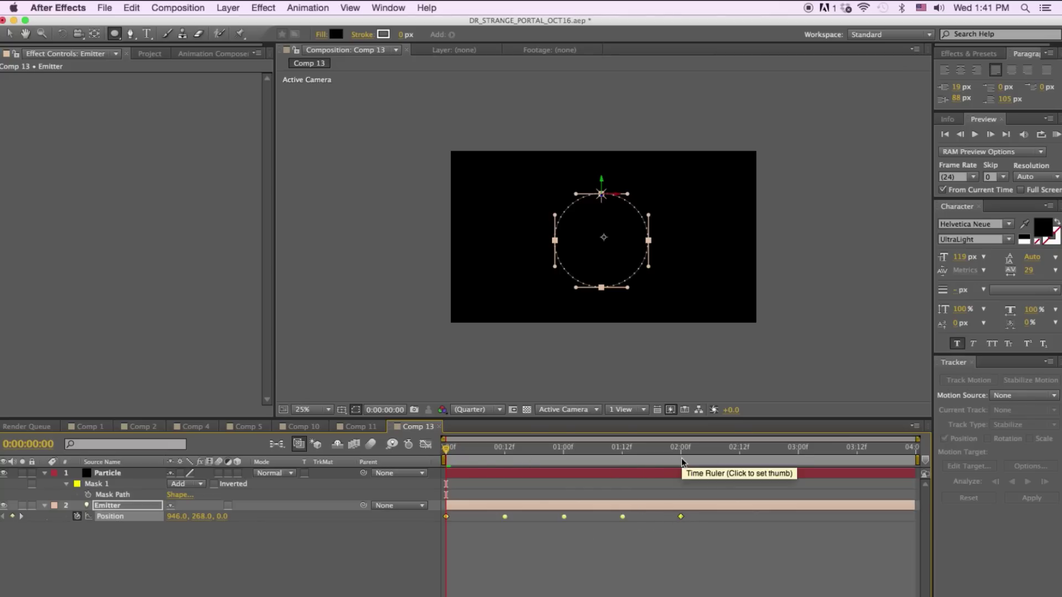
- Compress the Emitter's Position keyframes proportionally so the circular motion ends at 12 frames
left_click_drag(682, 517, 505, 515)
left_click(688, 527)
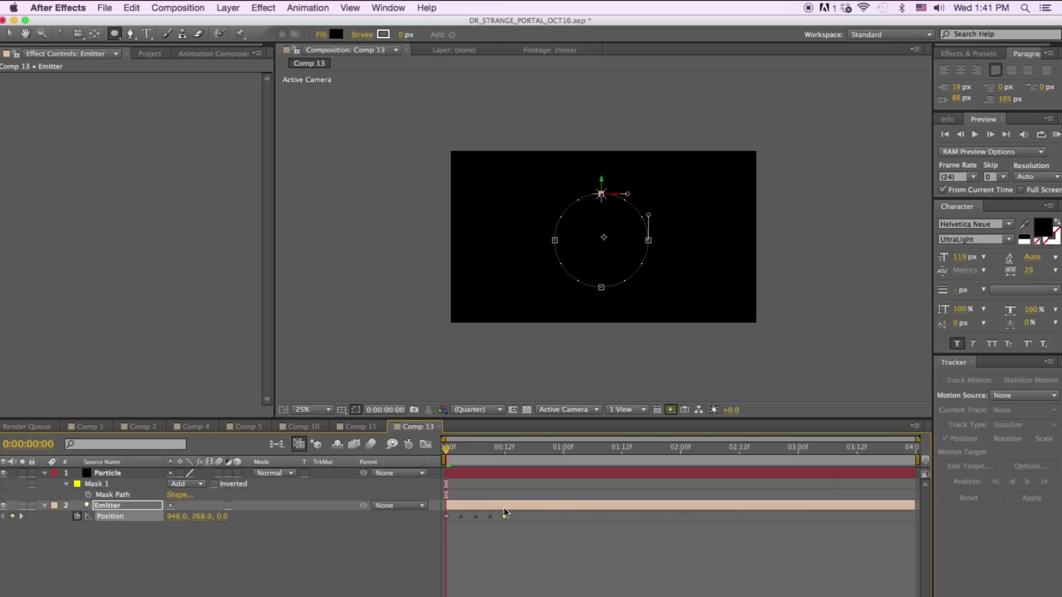
- Copy the Emitter's Position keyframes, paste them every 12 frames from 0:00:00:12 through 0:00:03:12, and return to the composition's start
left_click(505, 453)
left_click(517, 522)
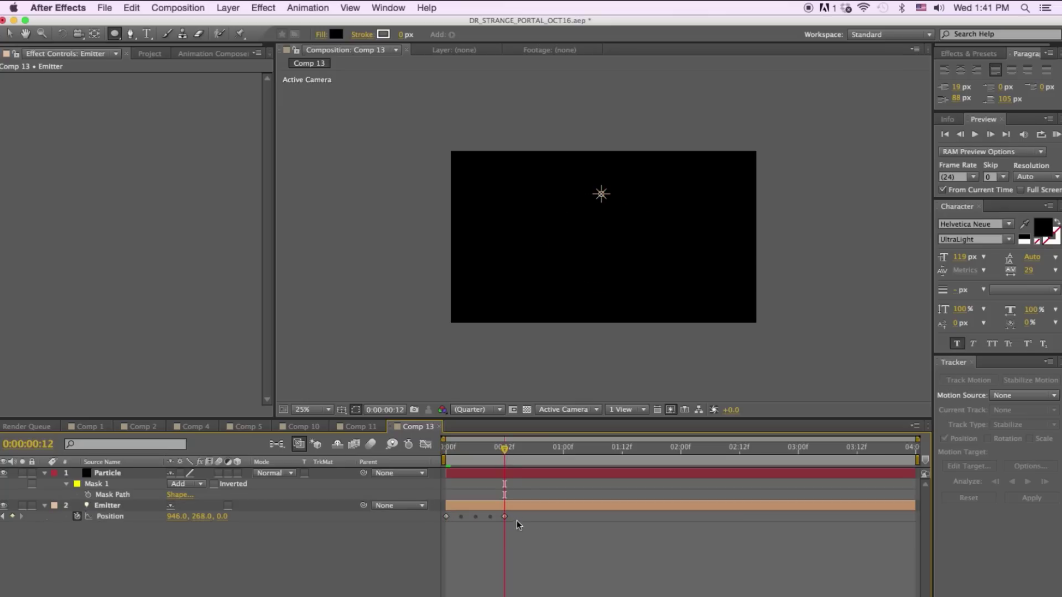
left_click_drag(517, 516, 444, 523)
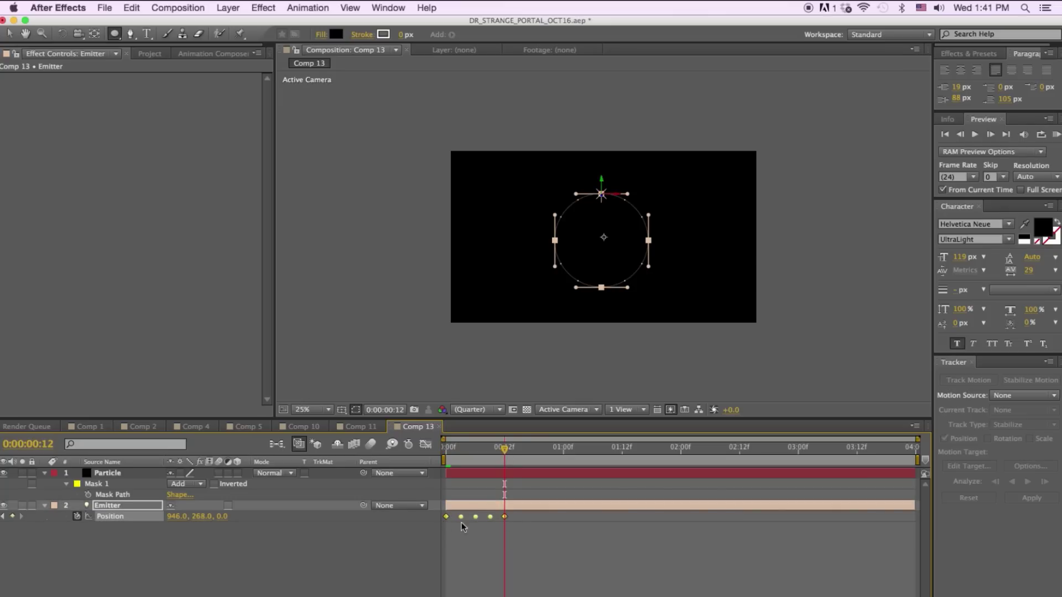
key("cmd+v")
left_click(562, 455)
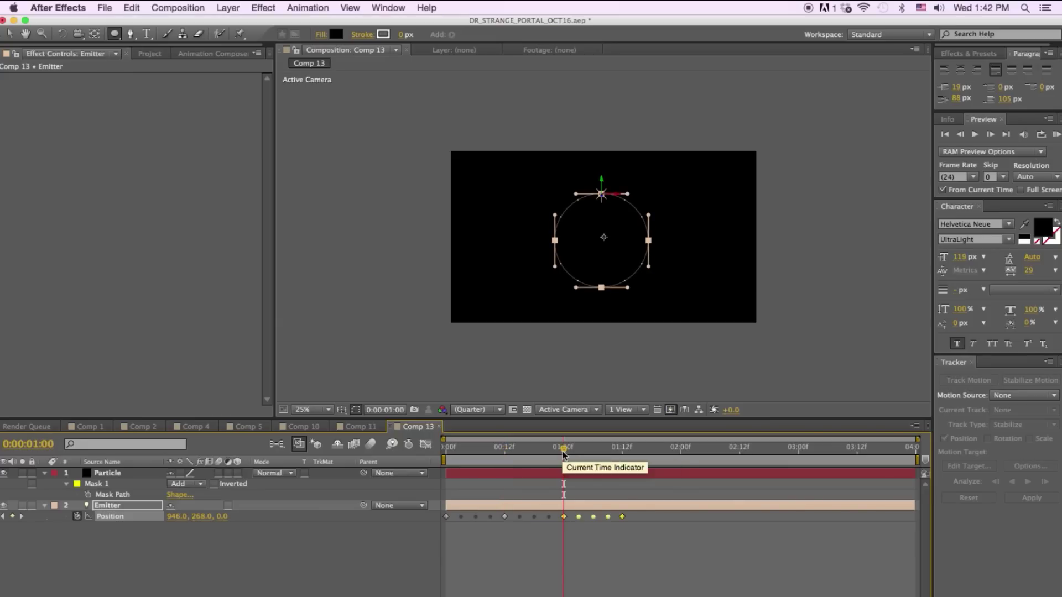
left_click(621, 455)
key("cmd+v")
left_click(681, 455)
key("cmd+v")
left_click(739, 455)
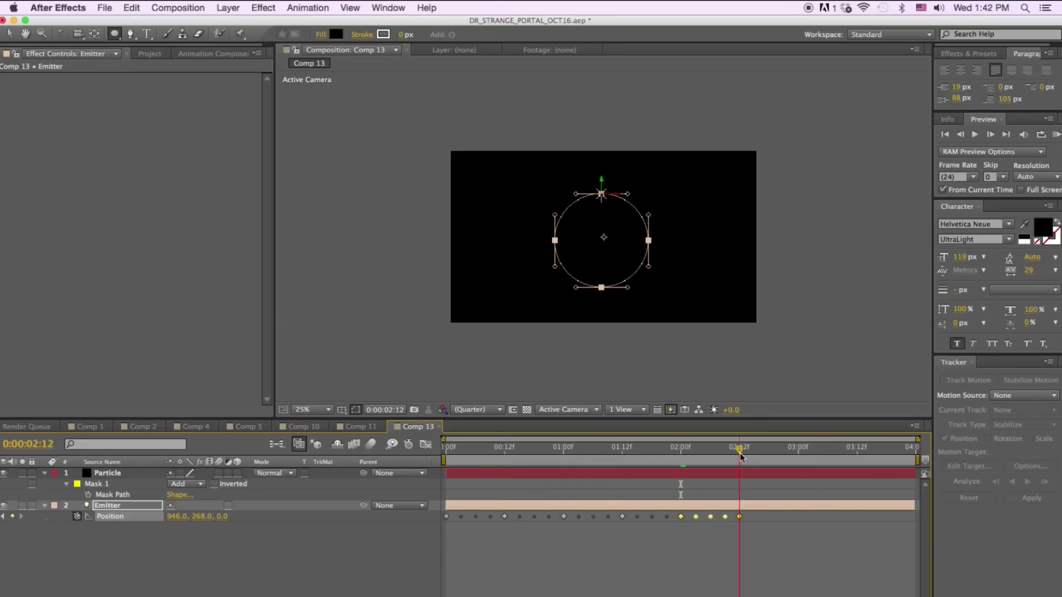
left_click(799, 456)
key("cmd+v")
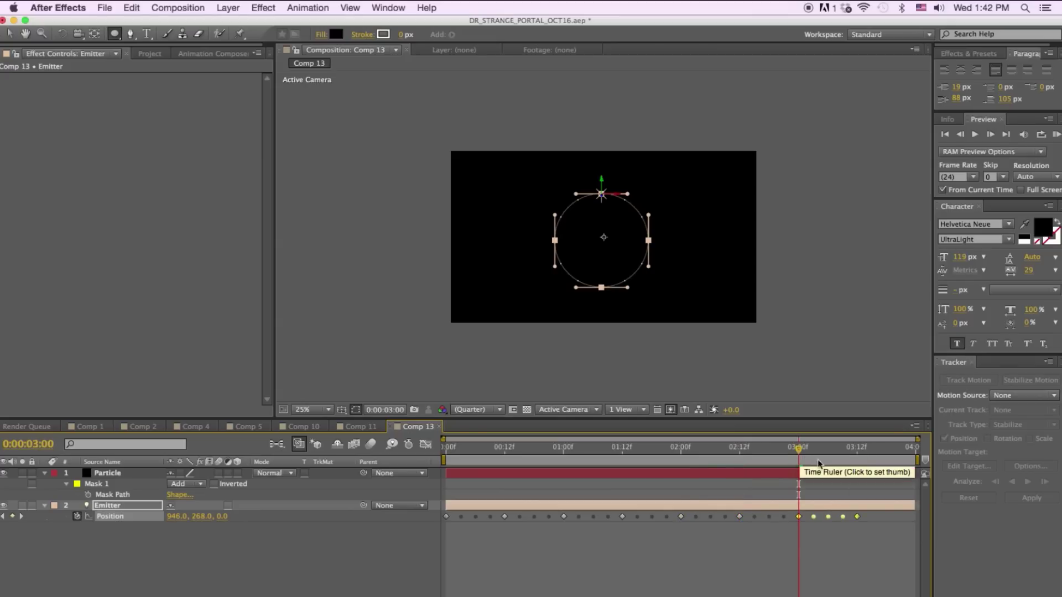
left_click(856, 454)
key("cmd+v")
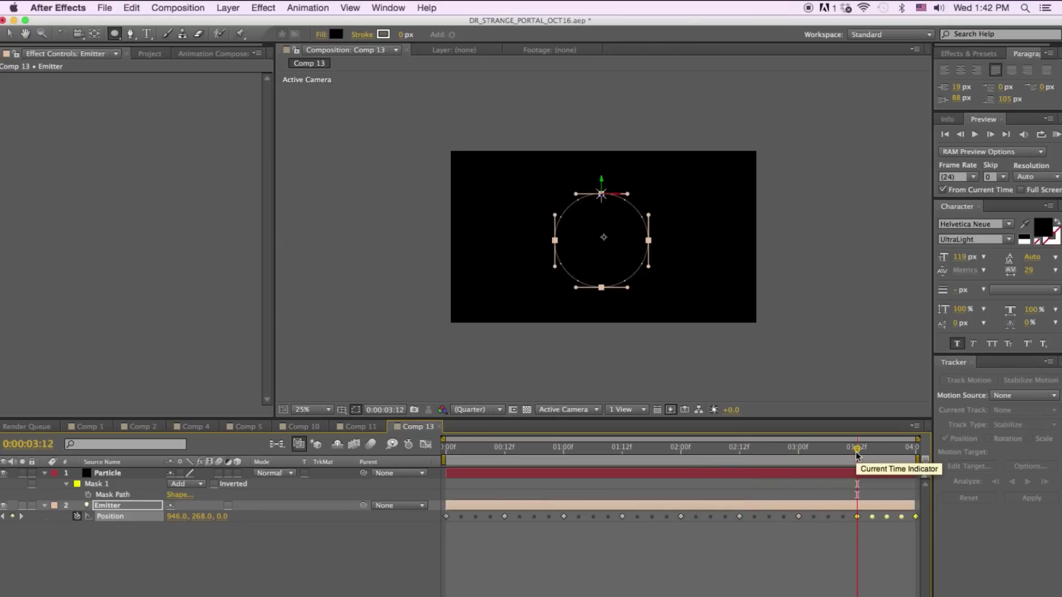
left_click(753, 550)
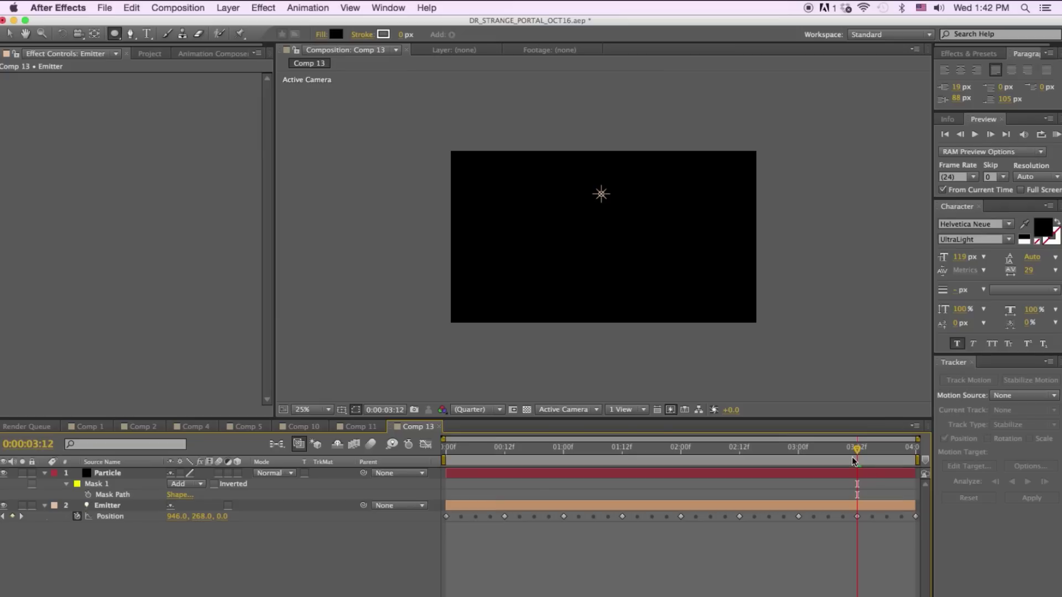
left_click_drag(852, 459, 438, 460)
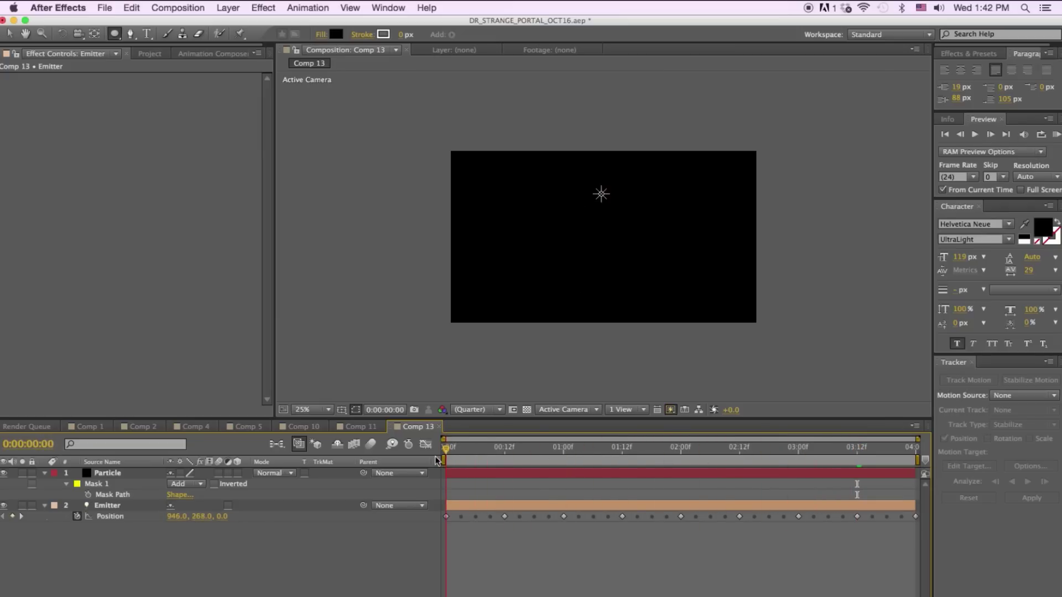
- Apply the Trapcode Particular effect to the Particle layer
left_click(522, 472)
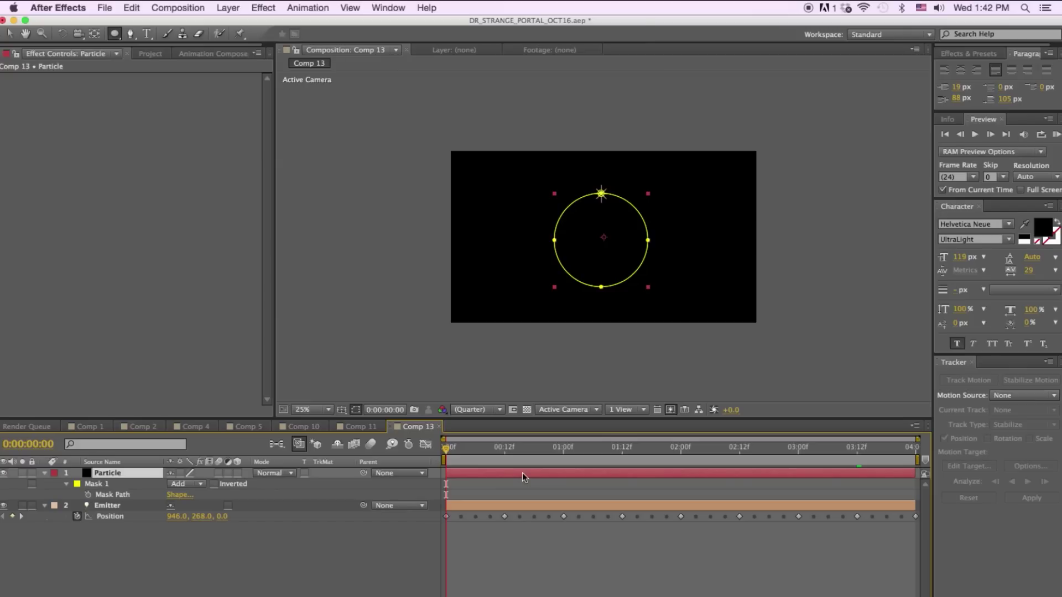
left_click(263, 8)
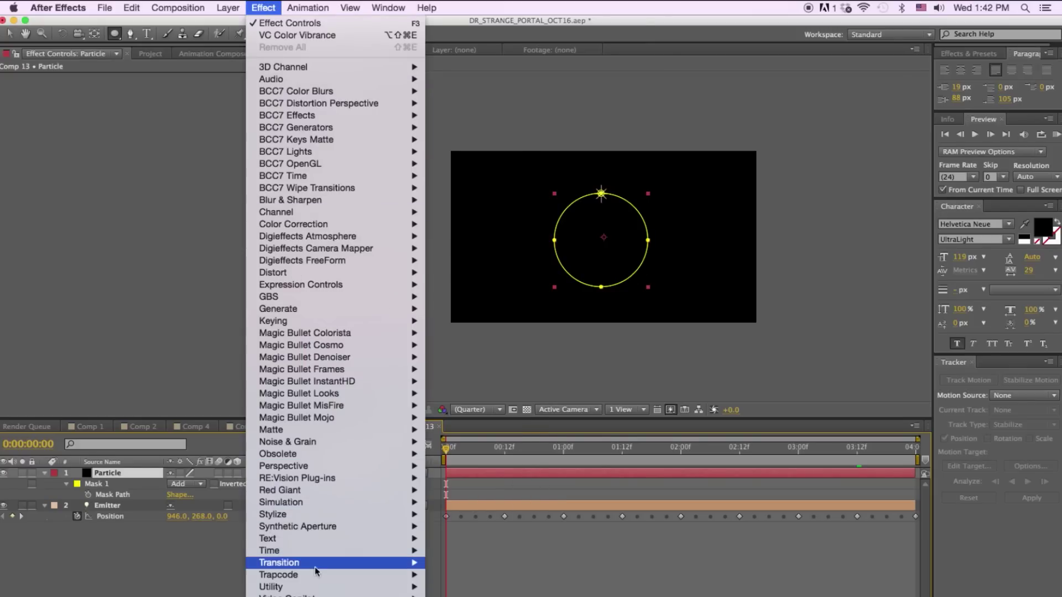
mouse_move(315, 575)
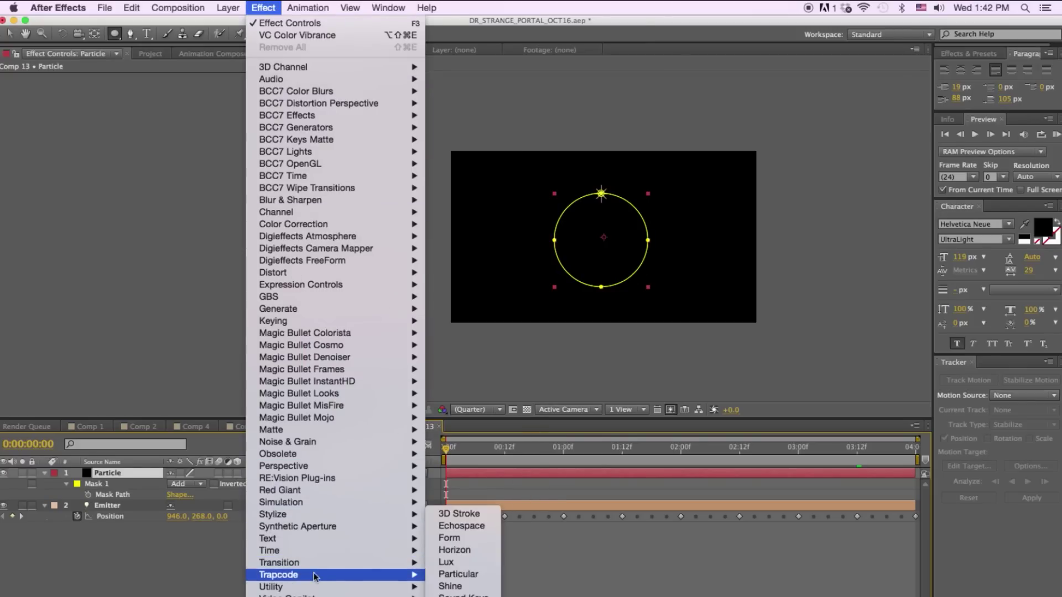
left_click(454, 575)
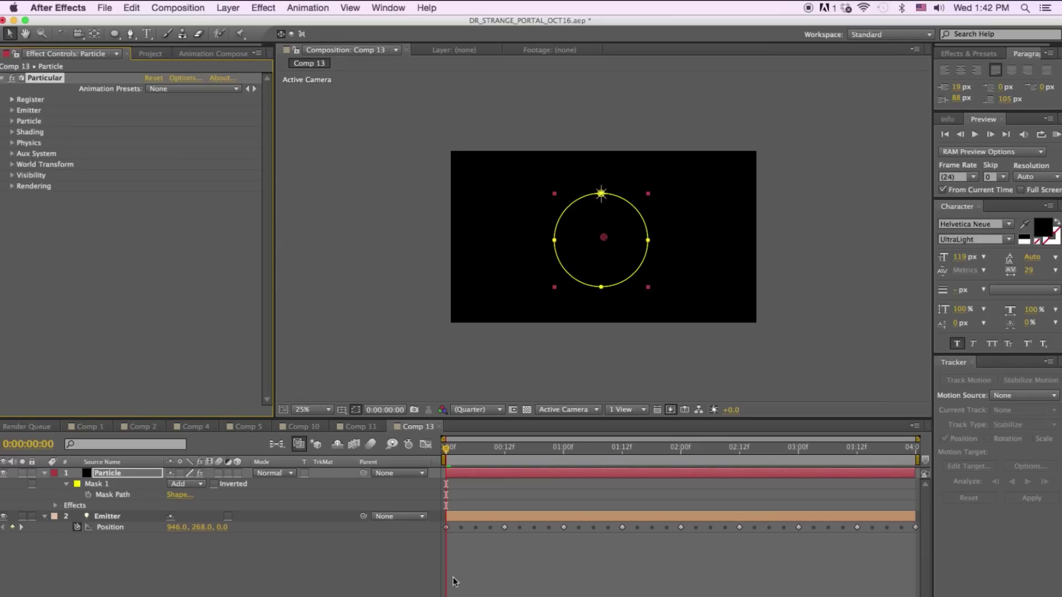
- Set Particular's emitter to 2000 particles per second and its emitter type to Light(s)
left_click(12, 111)
left_click(150, 124)
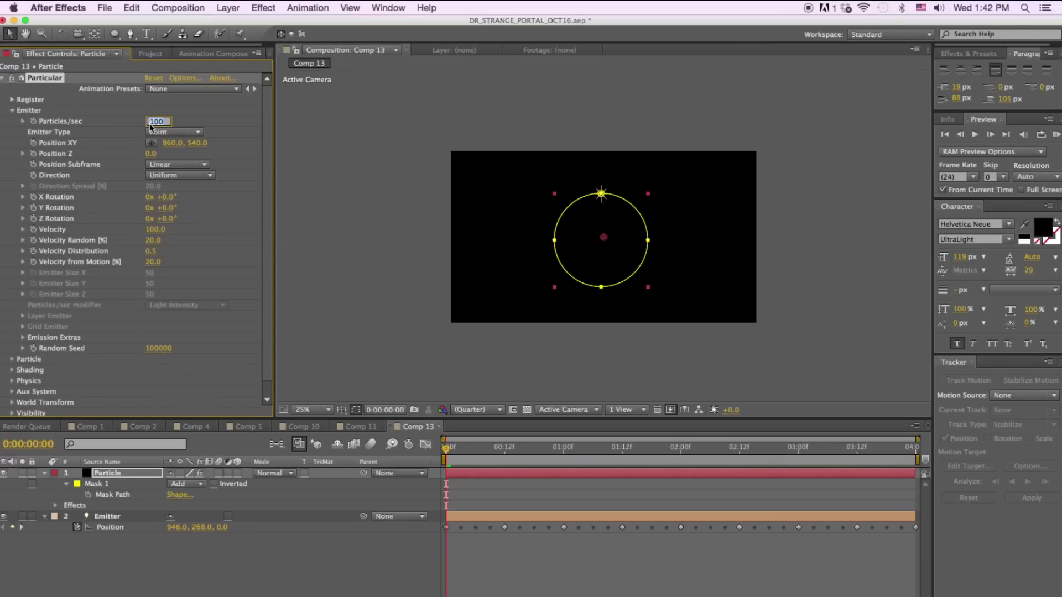
type("2000")
key("Return")
left_click(176, 134)
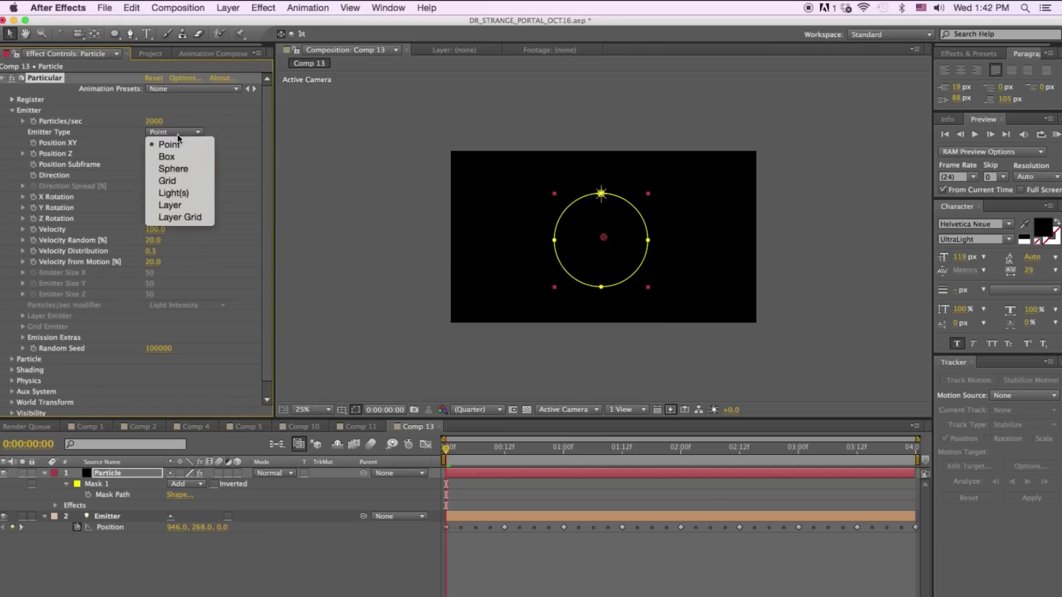
left_click(177, 193)
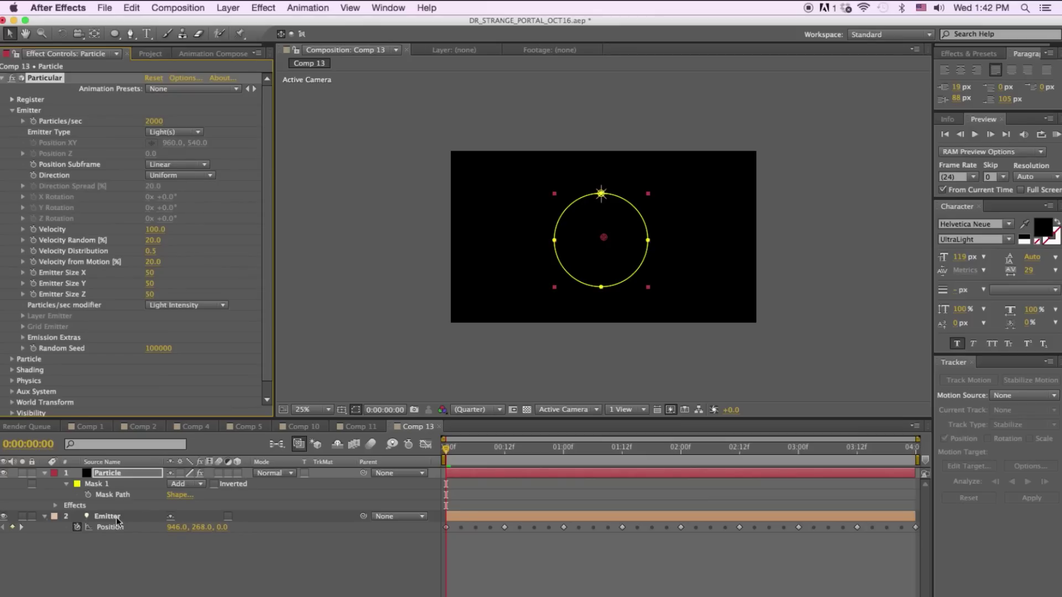
mouse_move(449, 450)
left_mouse_down()
mouse_move(854, 454)
mouse_move(432, 452)
left_mouse_up()
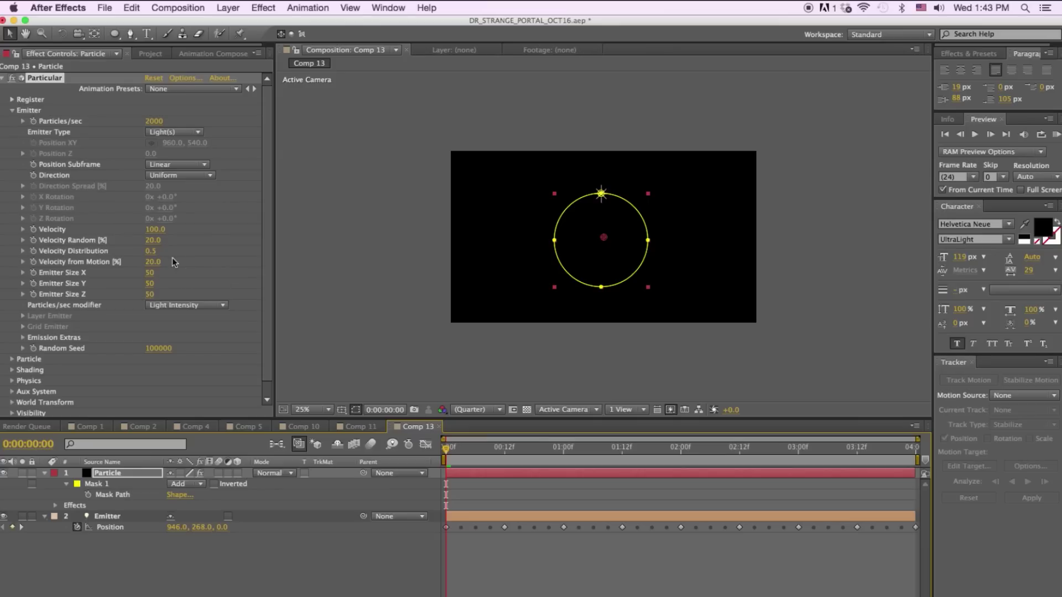
- Set Particular's emitter Velocity to -150, Emitter Size X to 200 and Emitter Size Y to 0
left_click(155, 229)
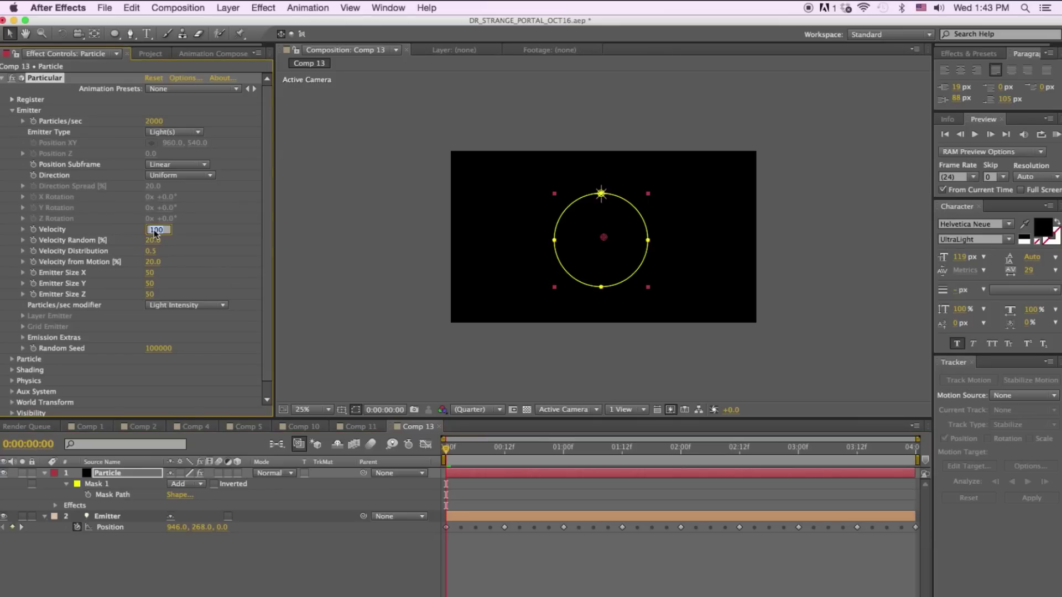
type("-150")
key("Return")
left_click(150, 273)
type("200")
key("Return")
left_click(149, 284)
type("0")
key("Return")
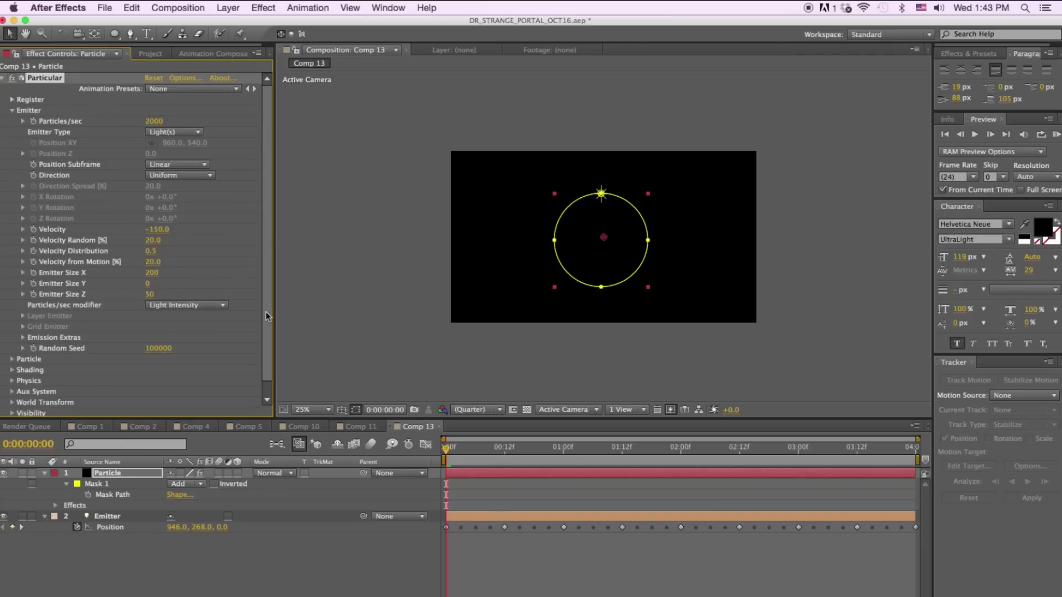
- Set the particles' Life to 1.3 seconds, Size to 12 and Size Random to 20%
scroll(263, 320, "down", 1)
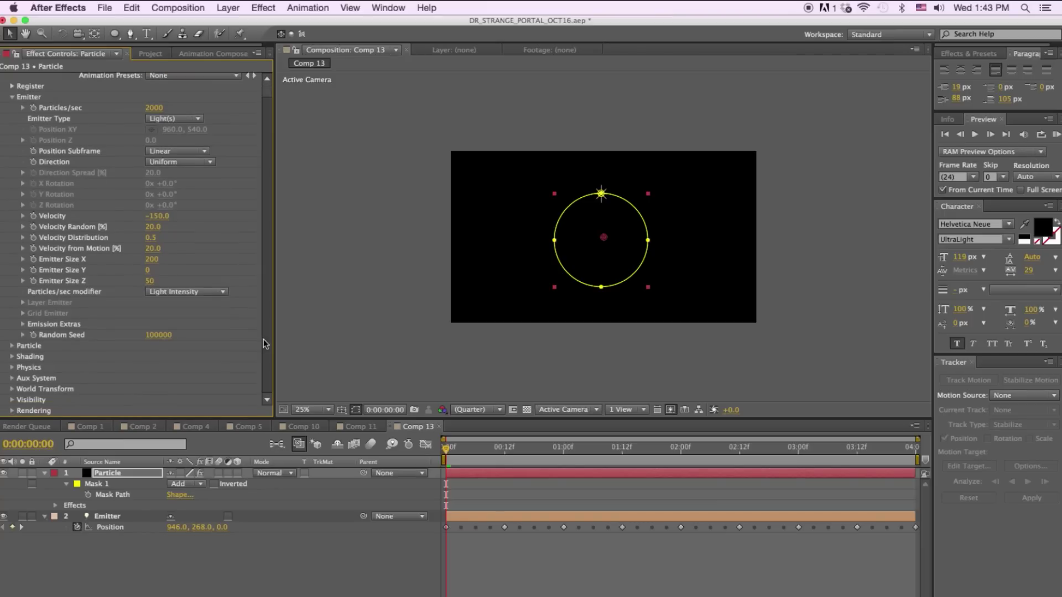
left_click(13, 346)
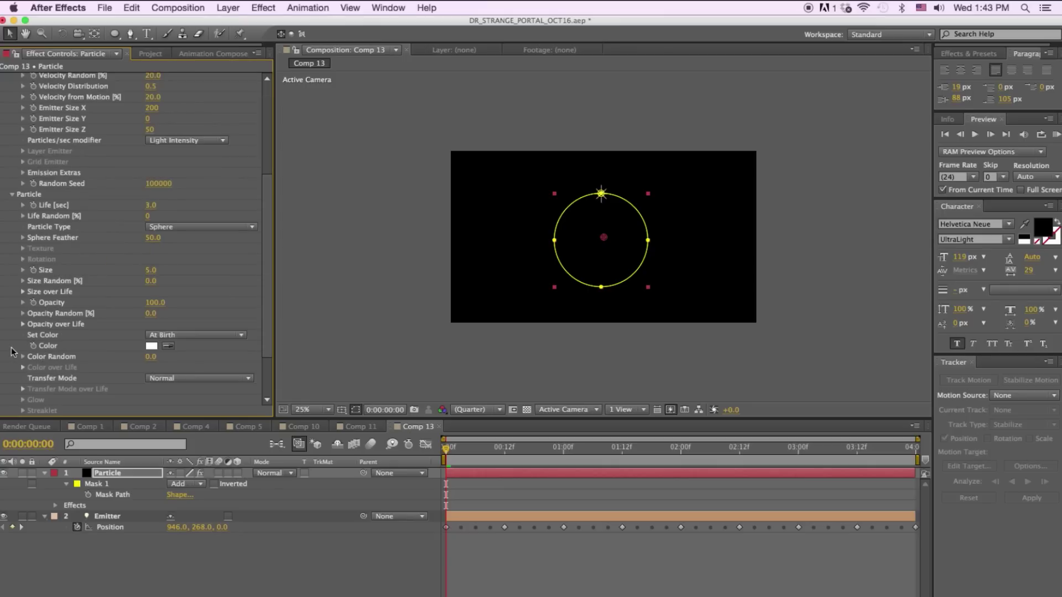
left_click(149, 206)
type("1.3")
key("Return")
left_click(150, 274)
type("12")
key("Return")
left_click(150, 281)
type("20")
key("Return")
- At 0:00:00:17, set the particles' Opacity Random to 20% and give Opacity over Life the linear fade-out preset
left_click_drag(484, 448, 501, 449)
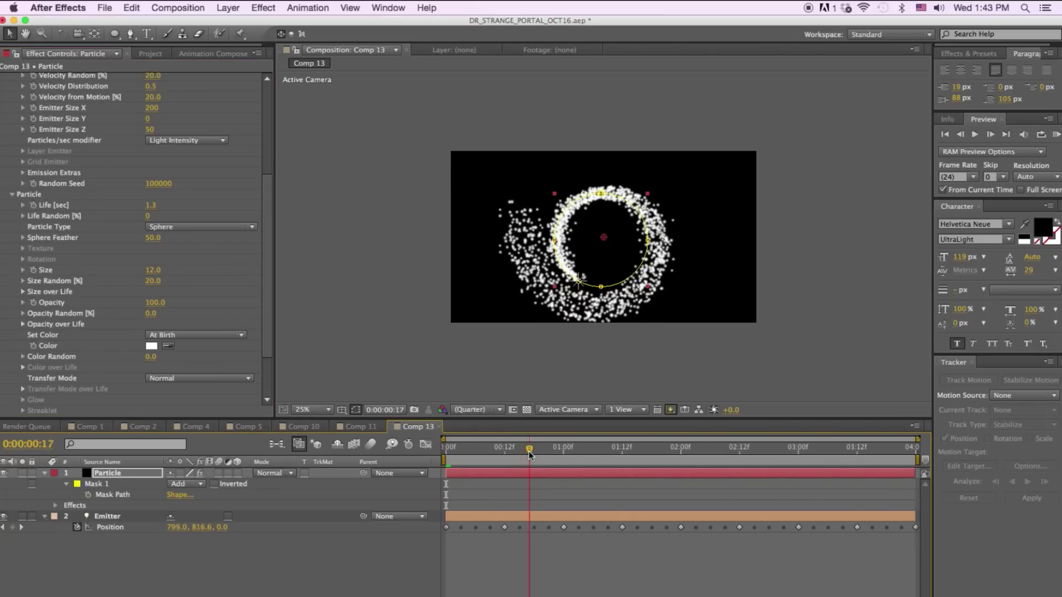
left_click(151, 313)
type("20")
key("Return")
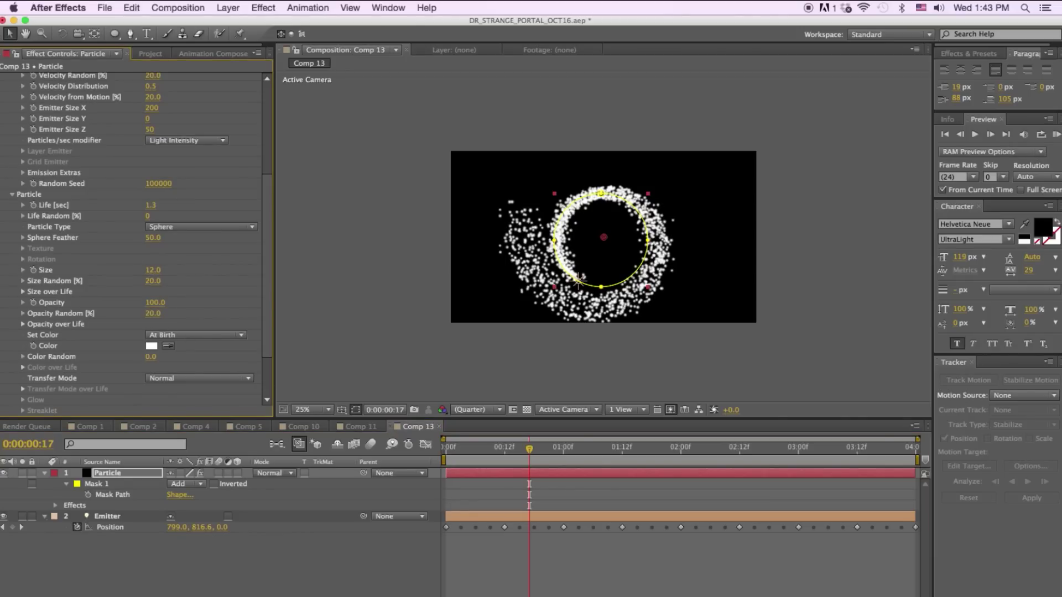
left_click(22, 324)
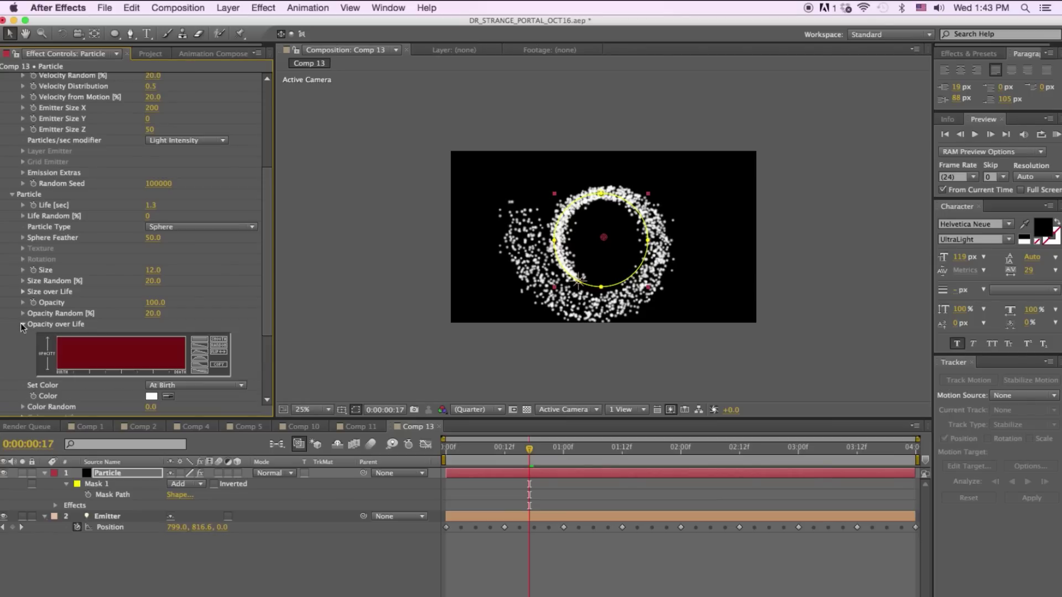
left_click(200, 348)
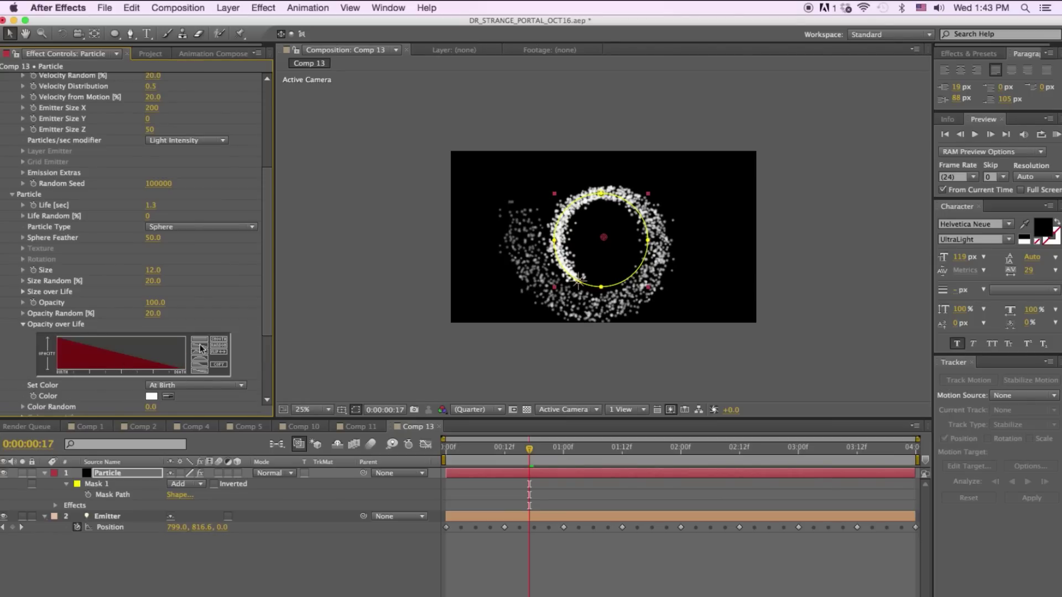
- Change Particular's Physics Model to Bounce and set Gravity to 300
scroll(260, 357, "down", 5)
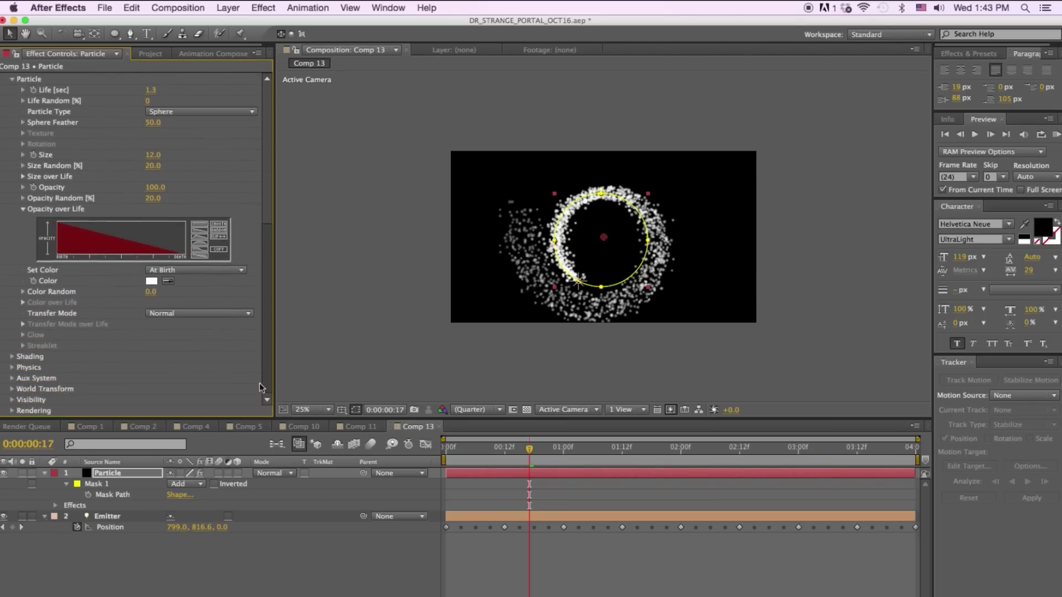
left_click(12, 367)
scroll(237, 357, "down", 1)
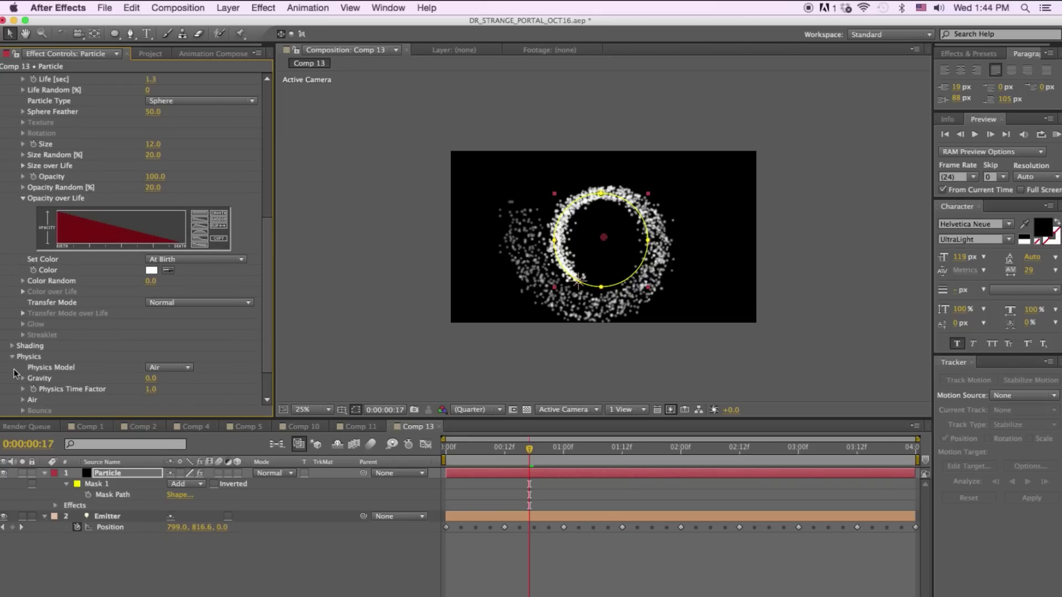
scroll(264, 351, "down", 3)
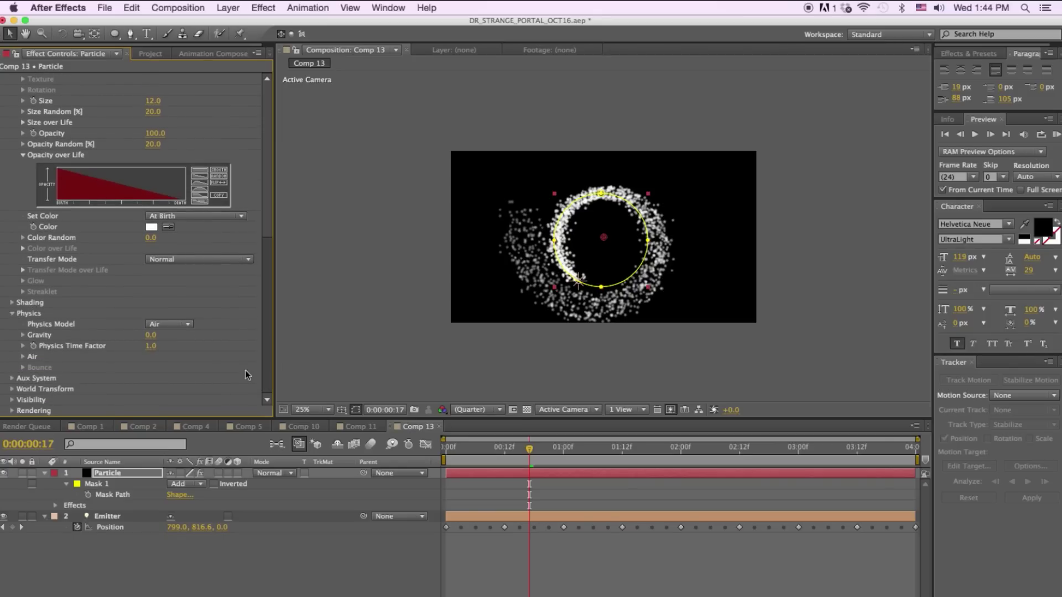
left_click(173, 326)
left_click(171, 348)
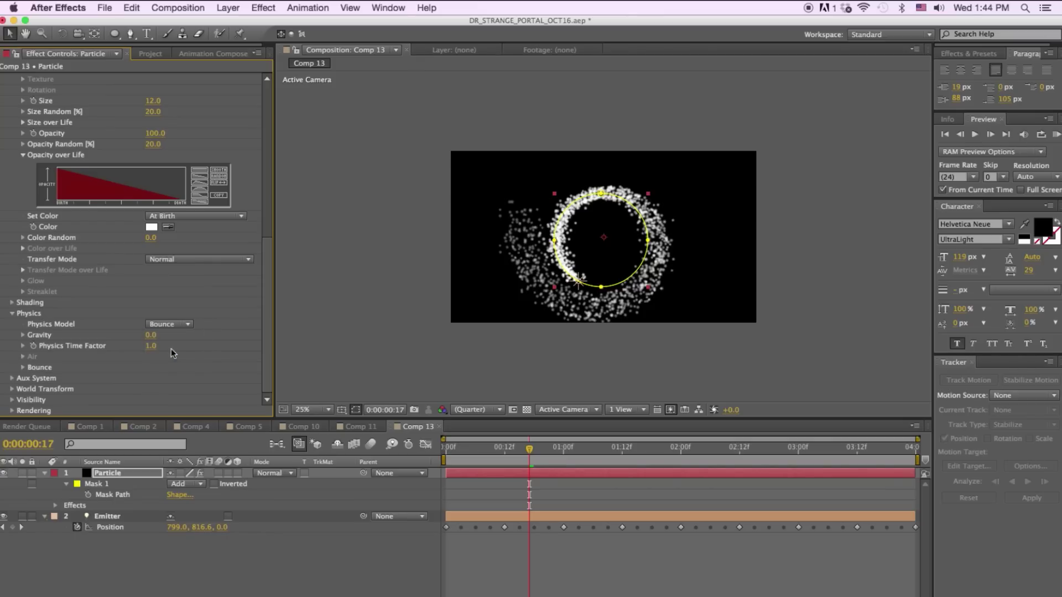
left_click(150, 335)
type("300")
key("Return")
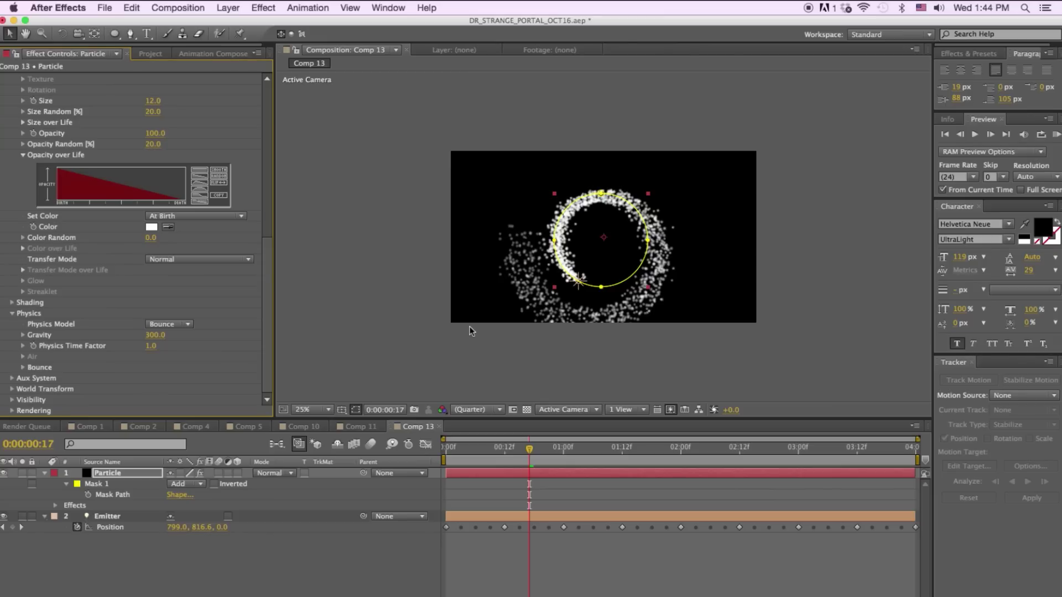
- Create a black solid named Floor, make it a 3D layer and place it below the Emitter layer
left_click(554, 493)
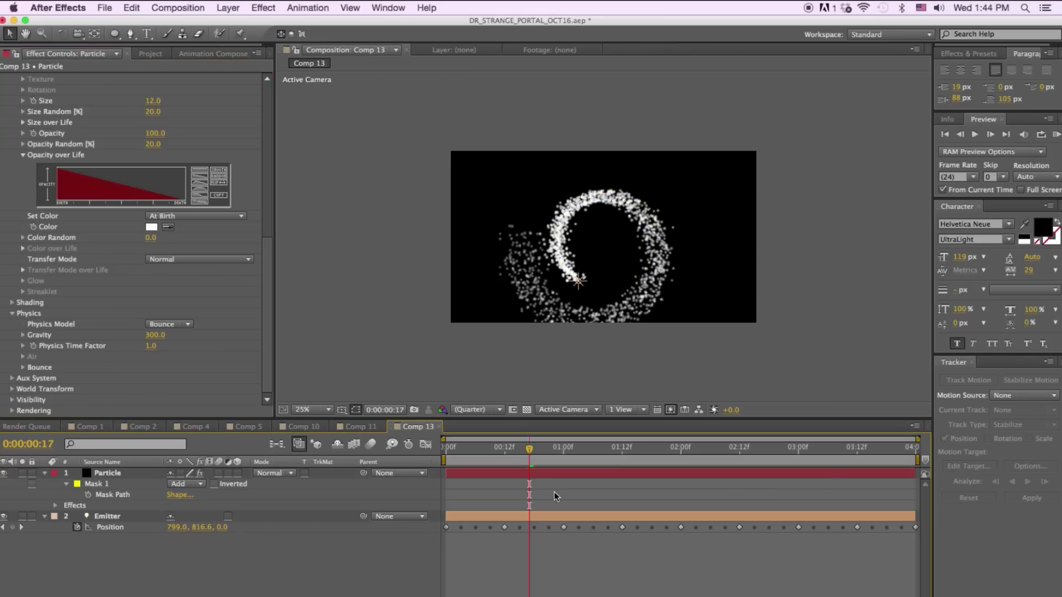
left_click(240, 7)
mouse_move(254, 23)
left_click(403, 40)
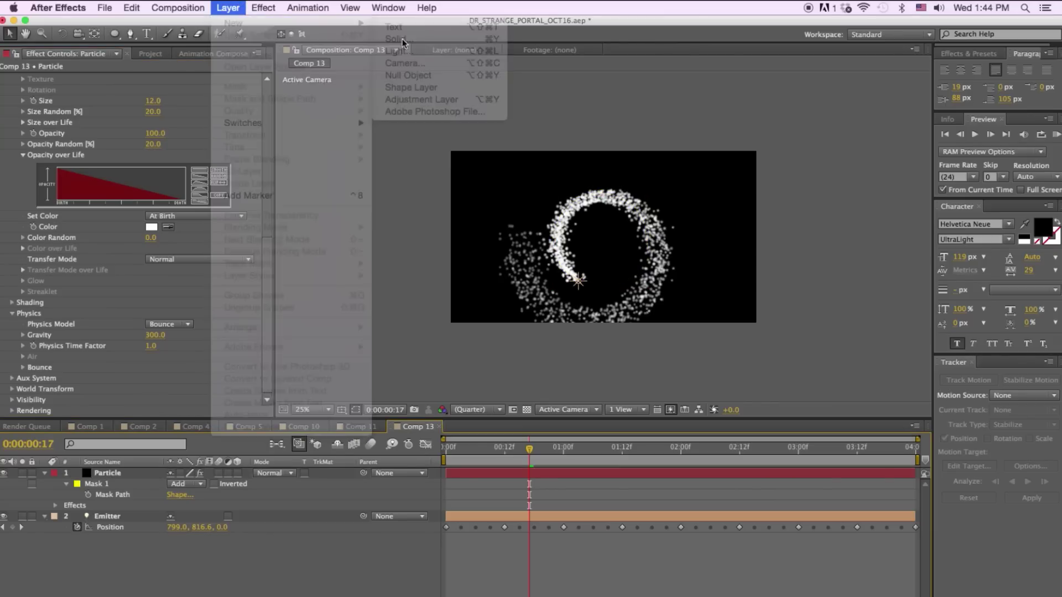
type("Floor")
left_click(488, 402)
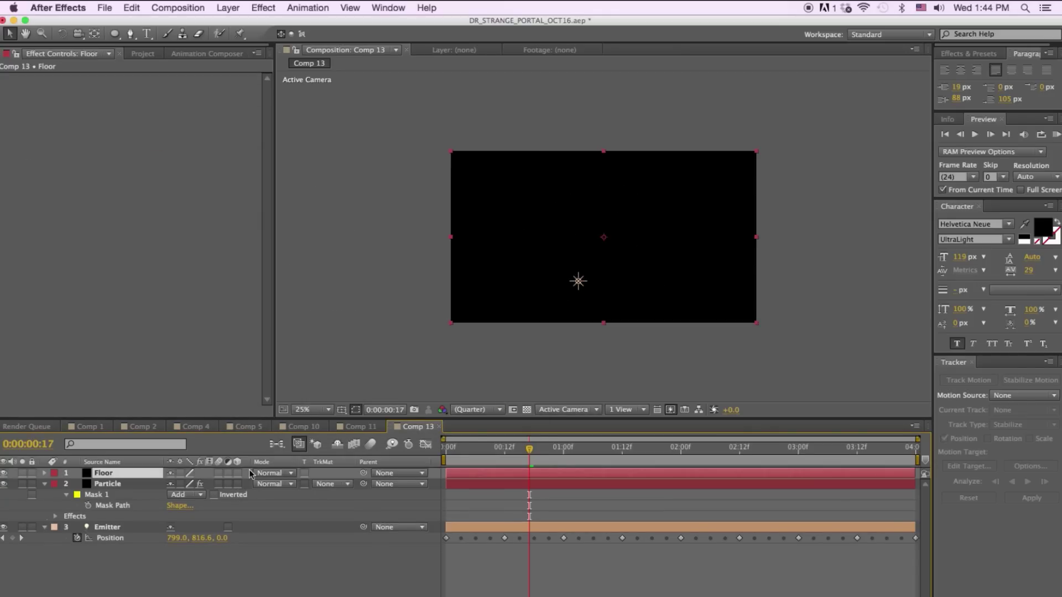
left_click(238, 473)
left_click_drag(141, 477, 134, 539)
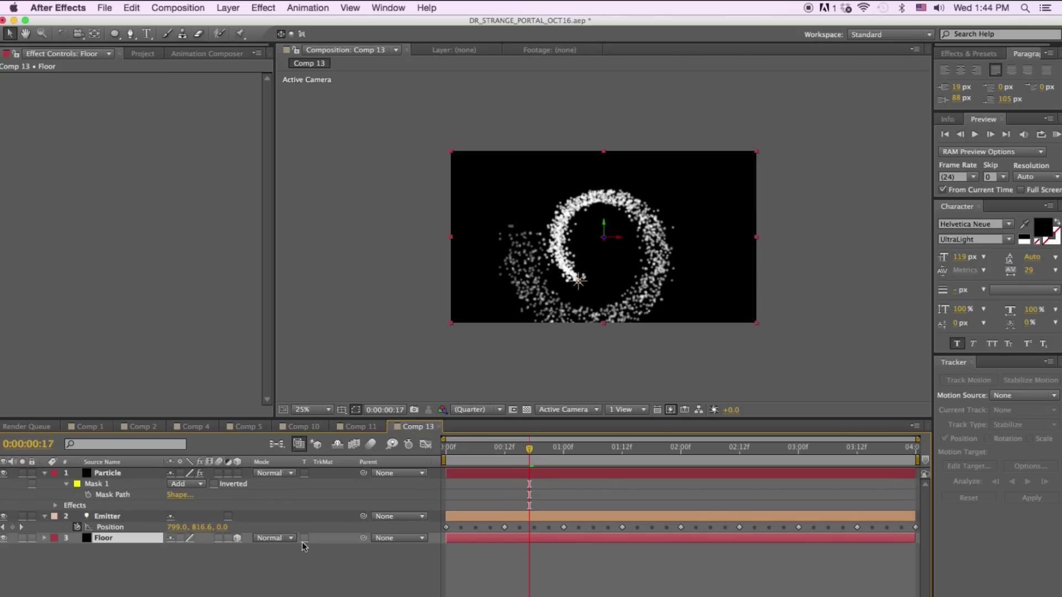
- Set the Floor layer's orientation to 270°, 0°, 0° and move it down to just below the circular path
key("r")
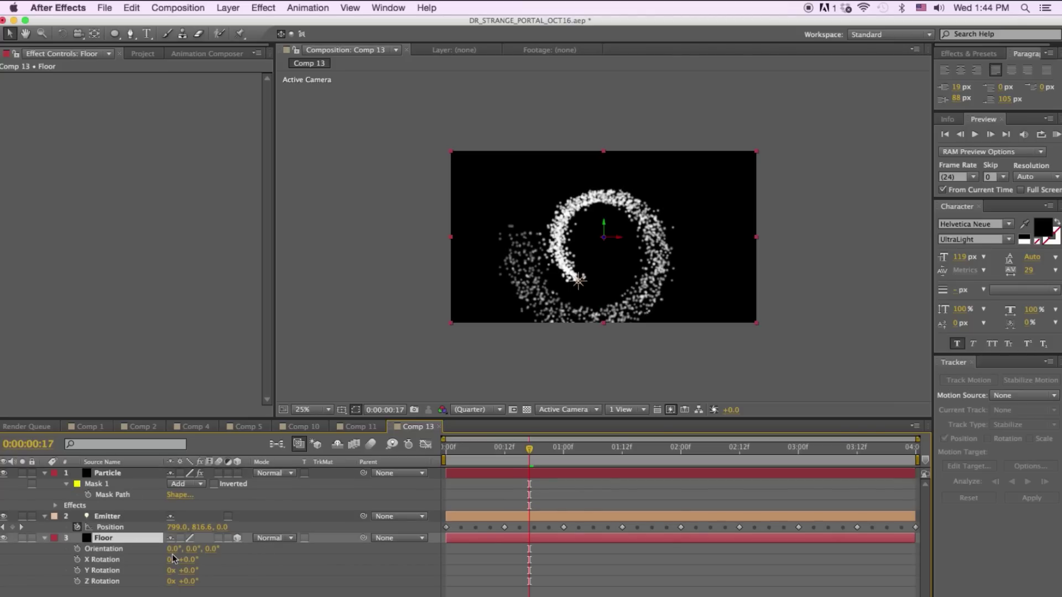
left_click_drag(172, 549, 116, 553)
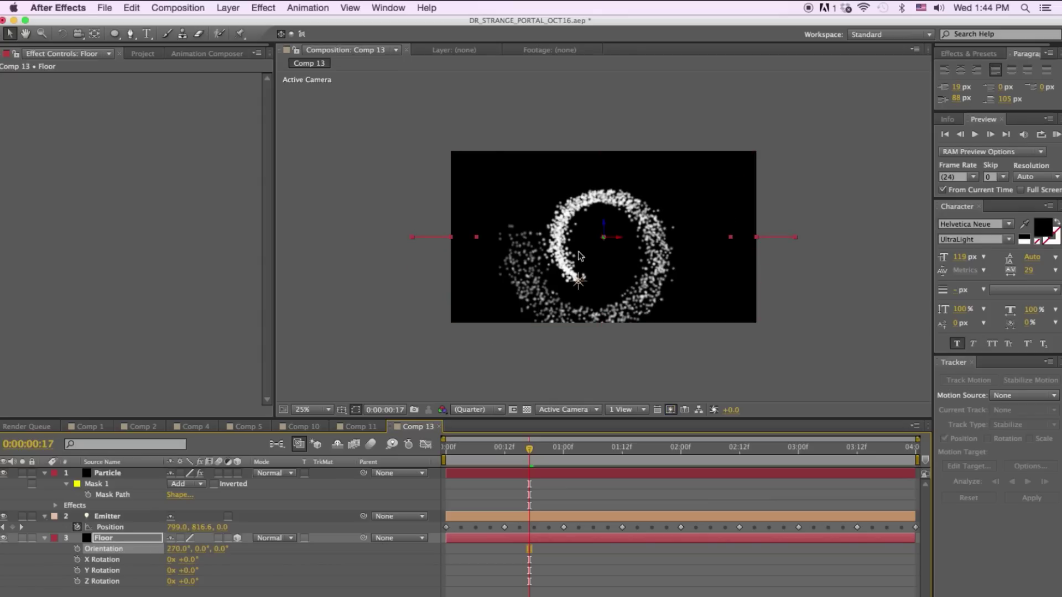
left_click_drag(604, 237, 596, 275)
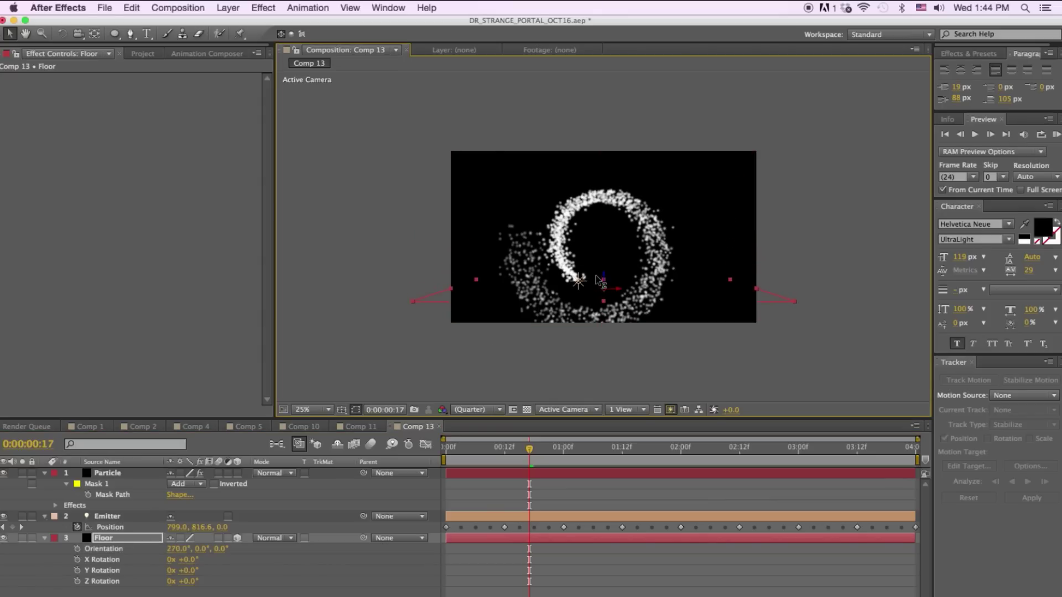
- In the Particle layer's Particular Bounce settings, choose Floor as the Floor Layer
left_click(548, 476)
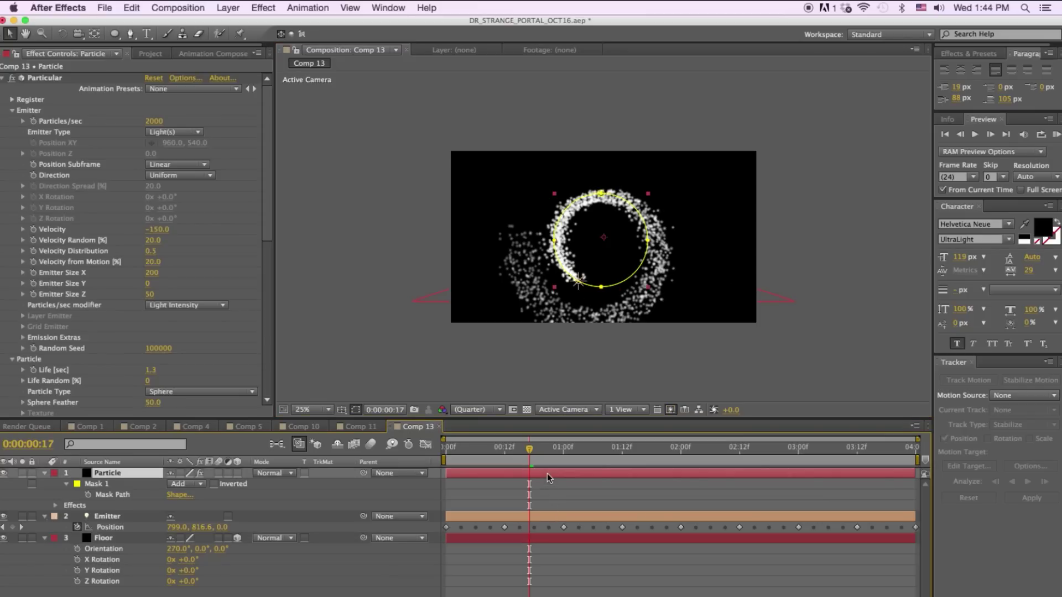
scroll(269, 242, "down", 2)
scroll(267, 242, "down", 10)
scroll(262, 340, "down", 7)
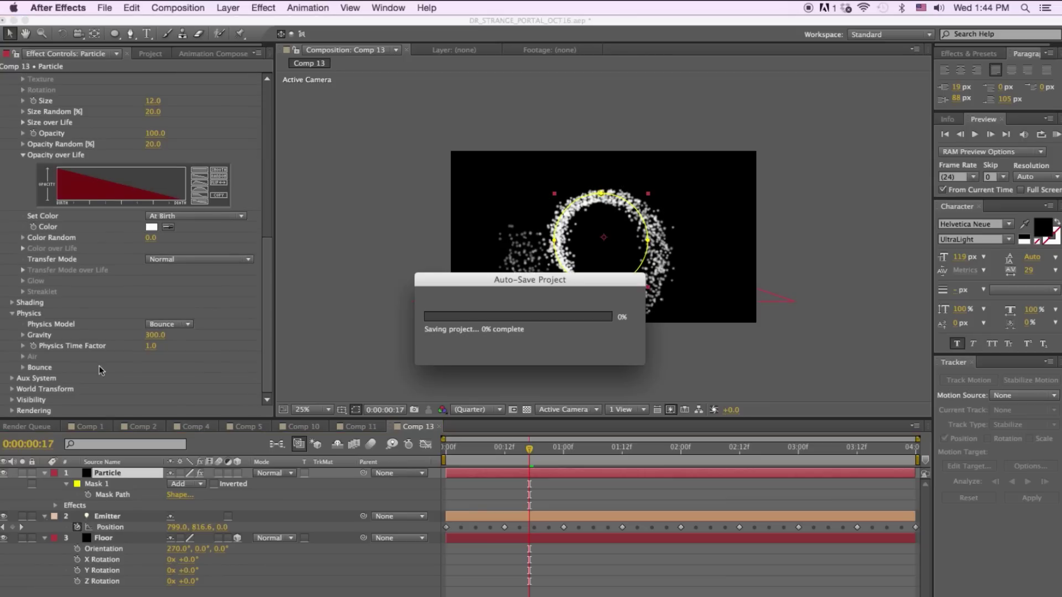
left_click(22, 368)
scroll(24, 374, "down", 2)
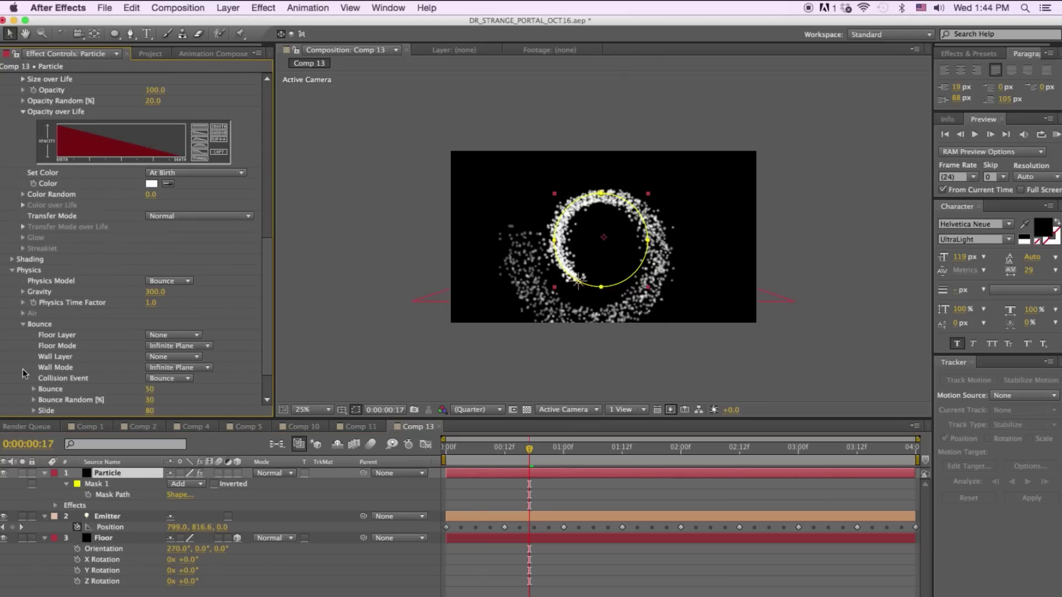
left_click(160, 336)
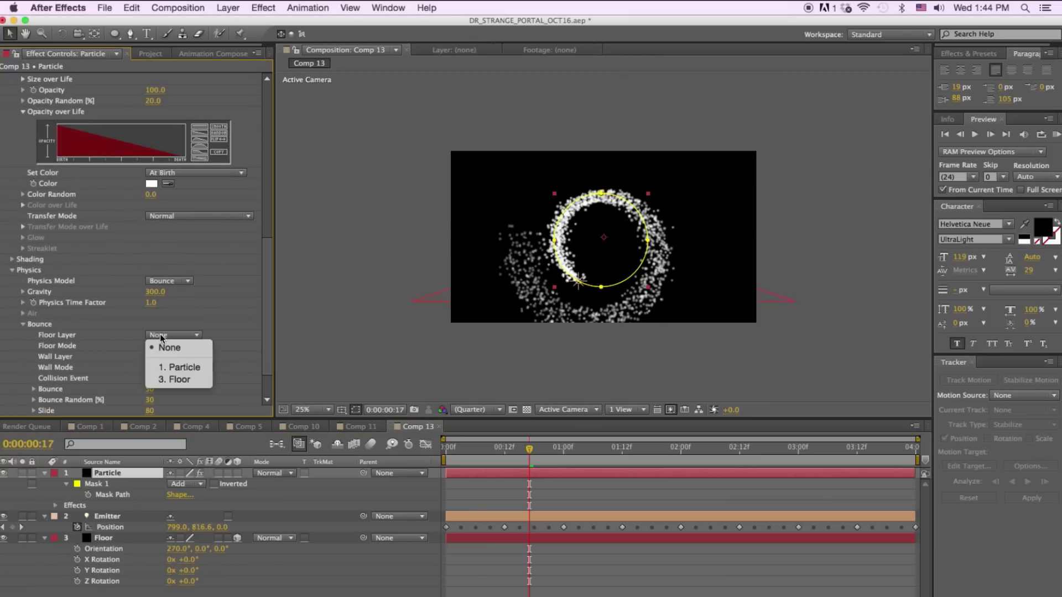
left_click(161, 380)
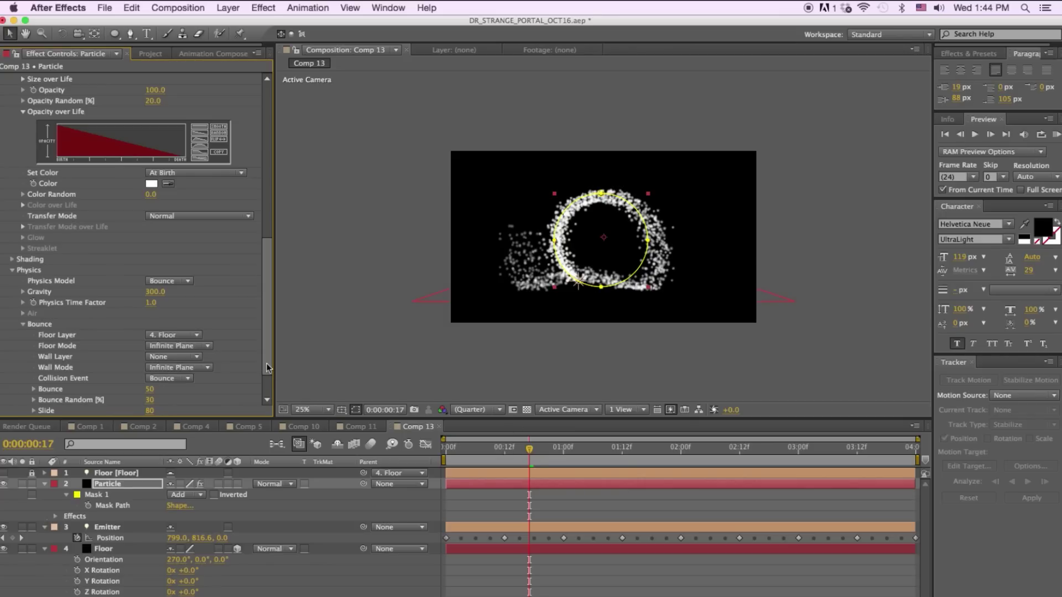
- Switch Particular's rendering Motion Blur to On and set its Shutter Angle to 1000
scroll(267, 394, "down", 3)
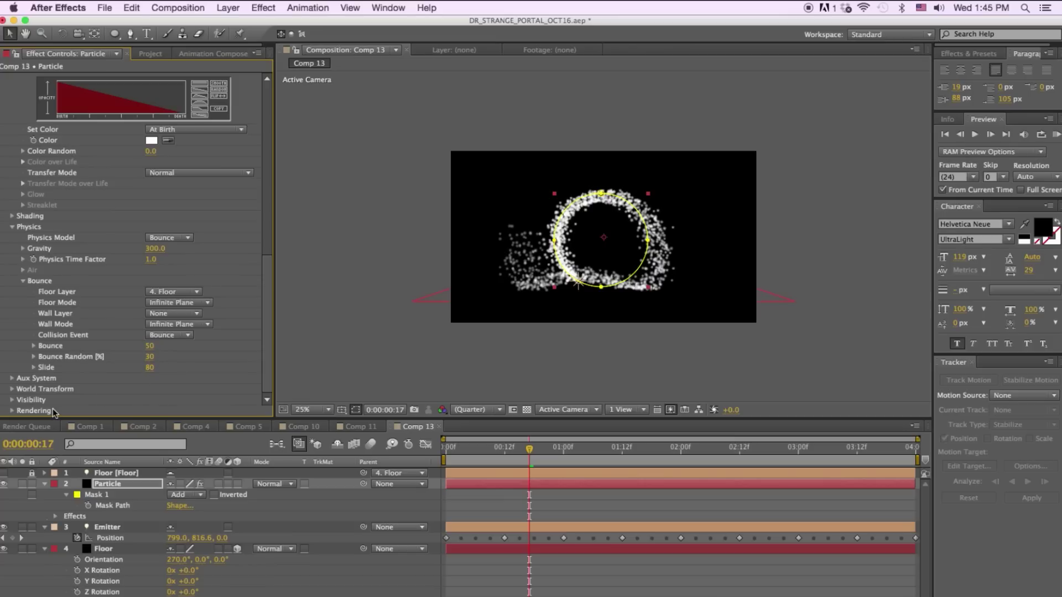
left_click(11, 410)
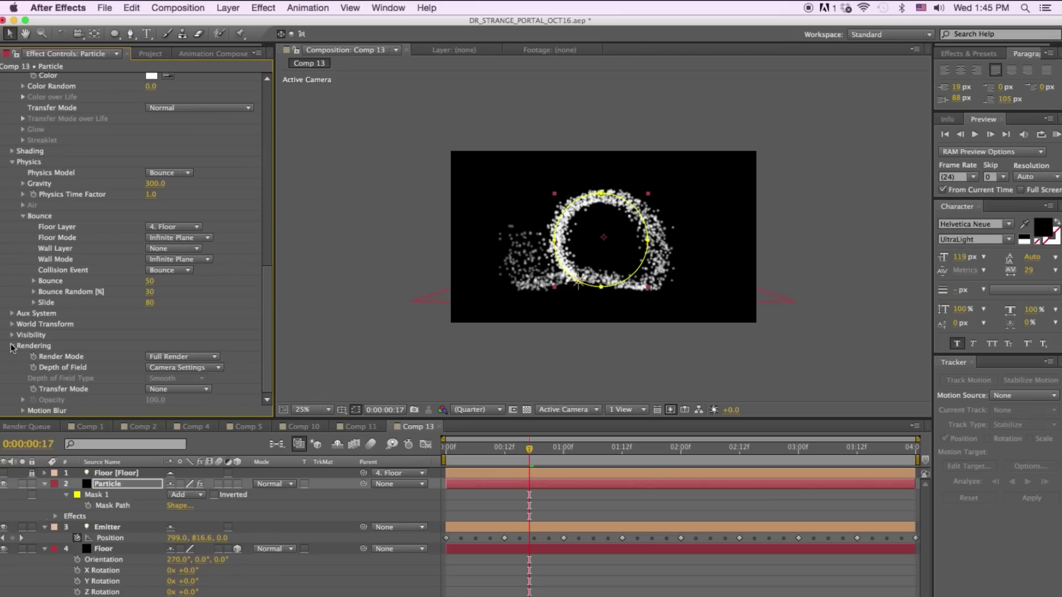
left_click(23, 410)
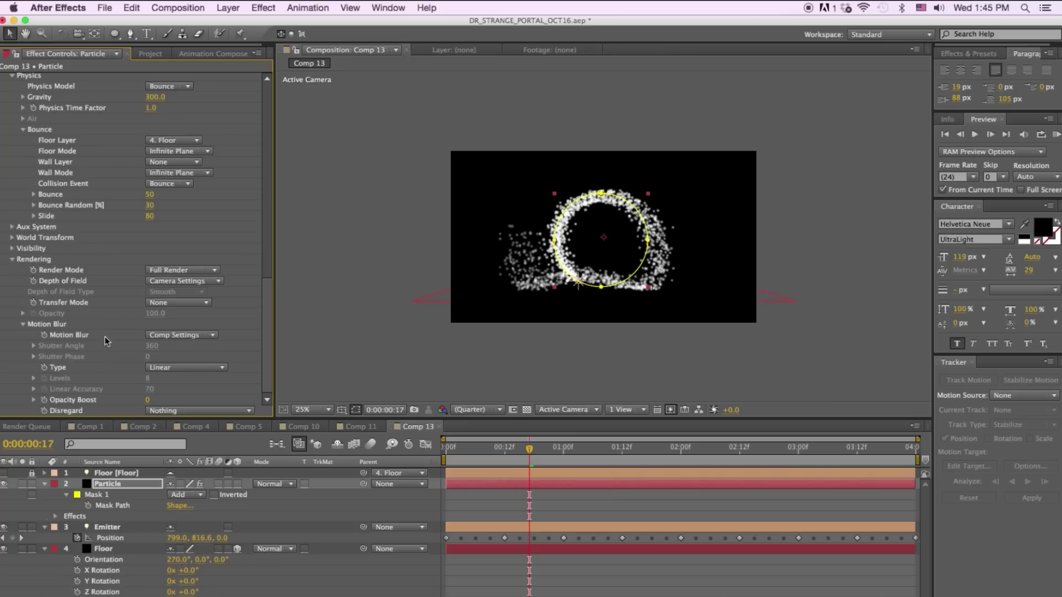
left_click(178, 336)
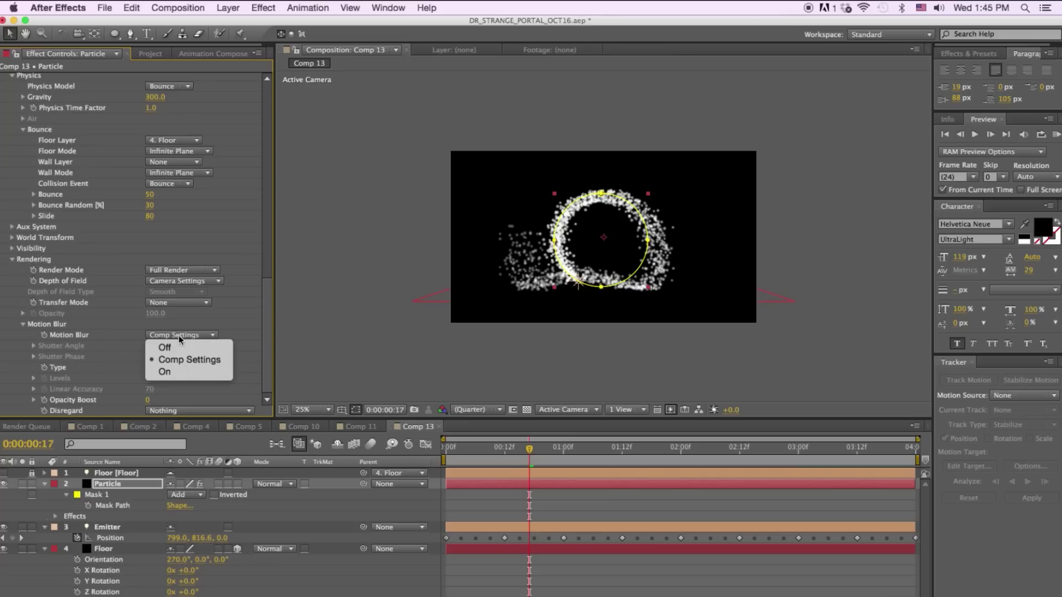
left_click(164, 372)
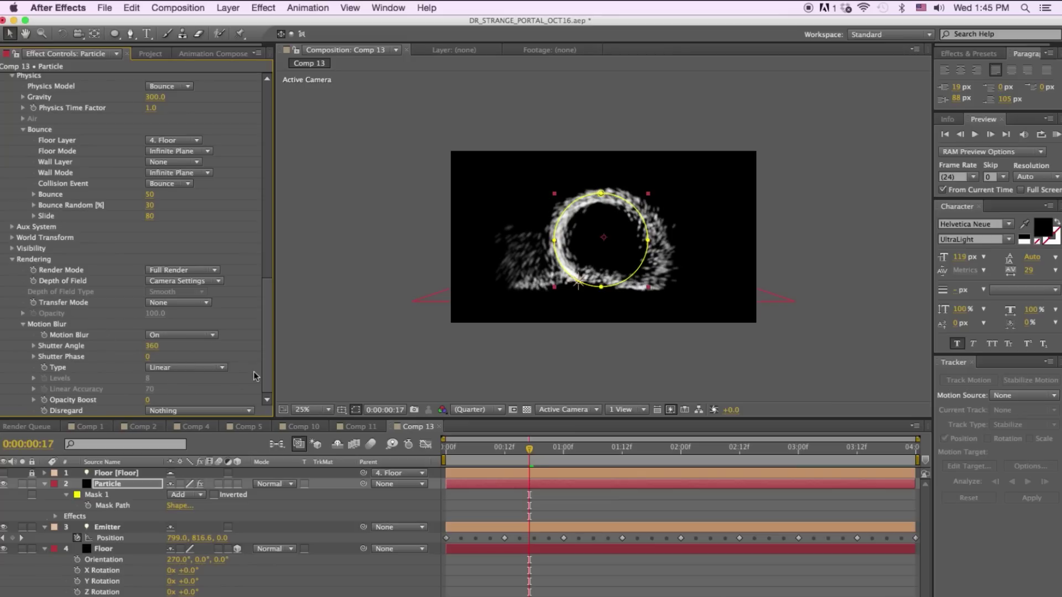
left_click(149, 346)
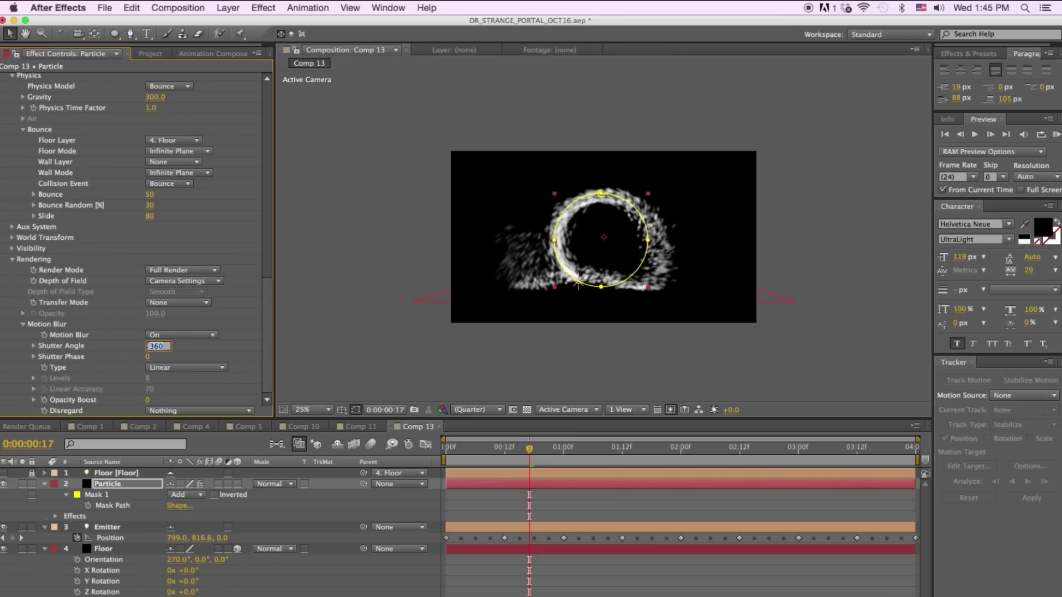
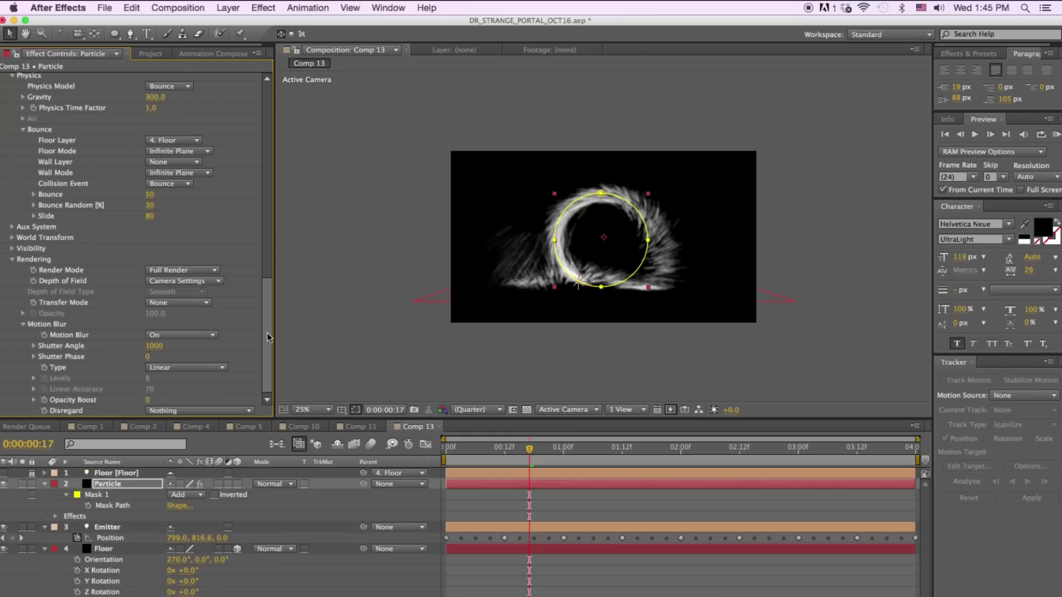
- Run a RAM preview of the particle animation from 0:00:00:17, stop at 0:00:02:10 and reselect the Particle layer
left_click(1056, 135)
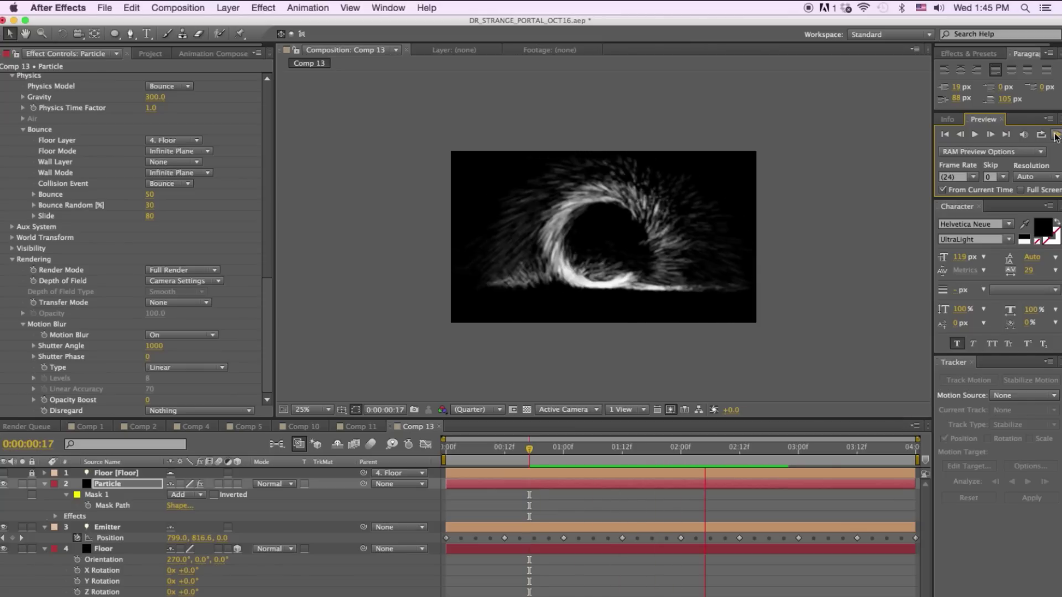
key("space")
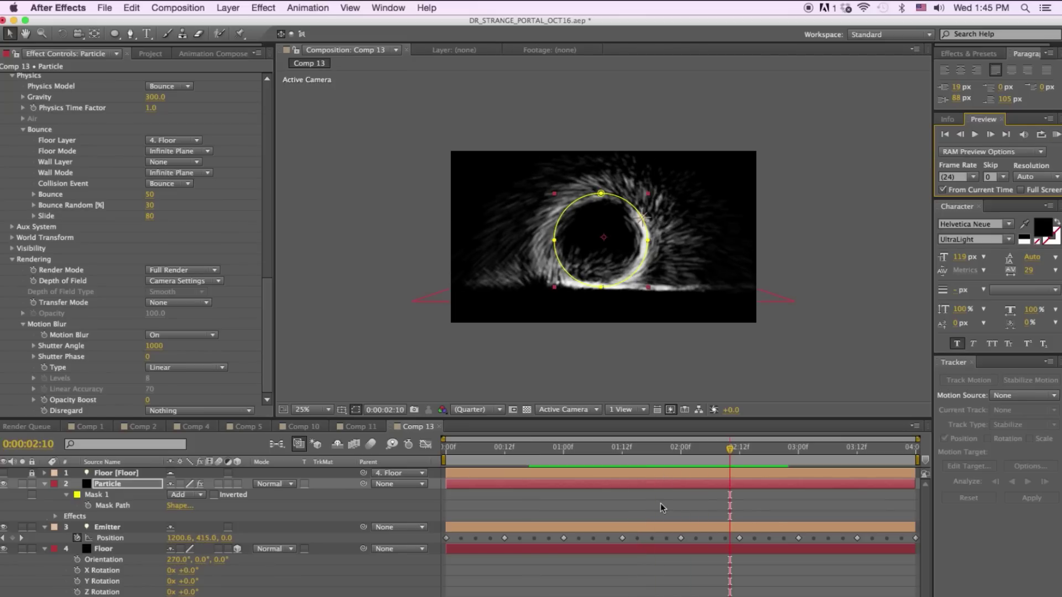
left_click(662, 507)
left_click(672, 484)
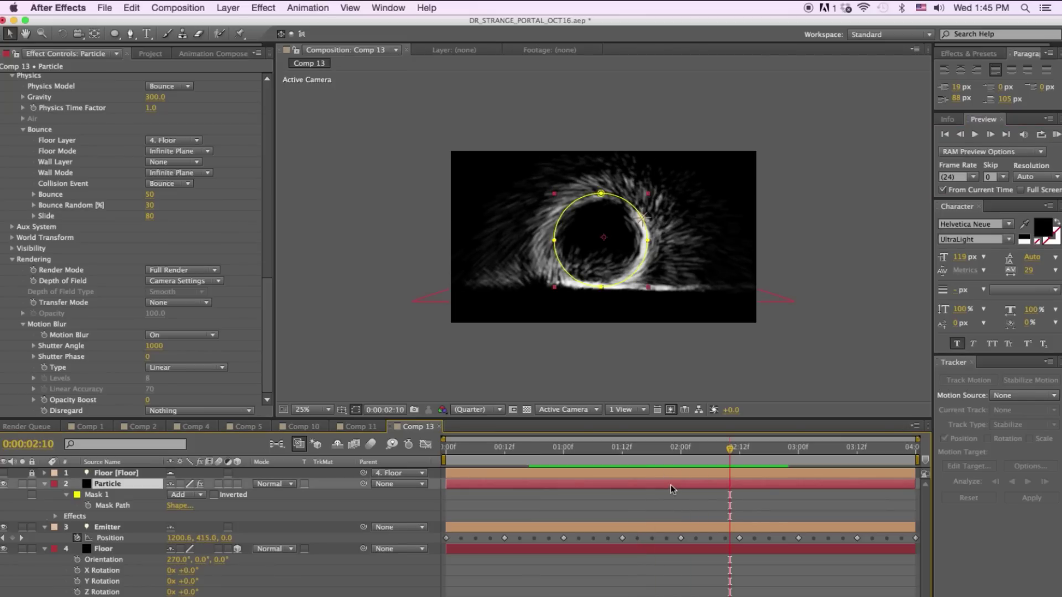
- Duplicate the Particle layer and set the copy's Particular Physics Model to Air
key("super+d")
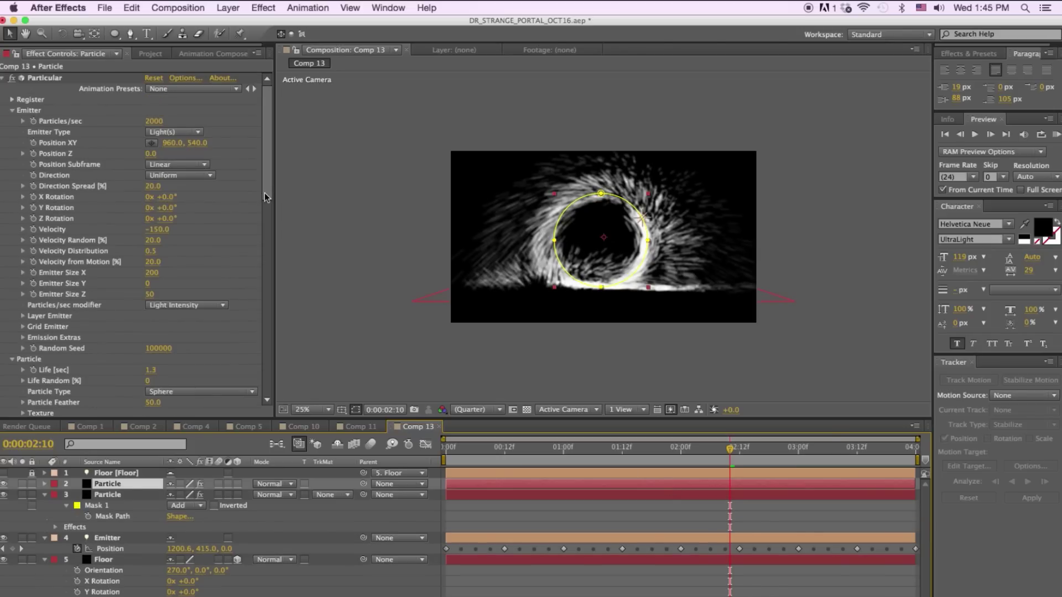
left_click_drag(266, 194, 254, 330)
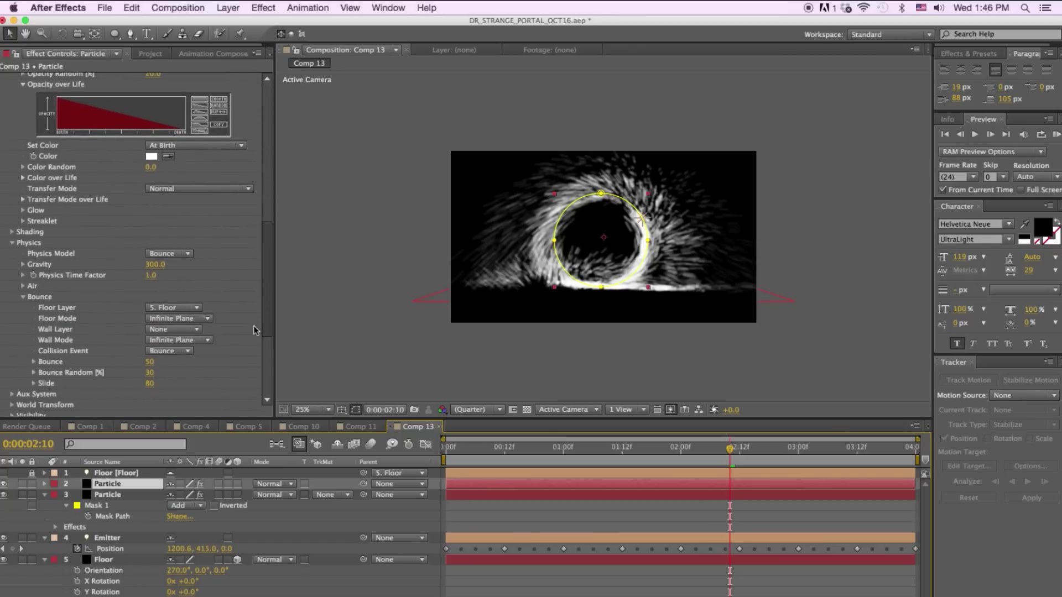
left_click(181, 254)
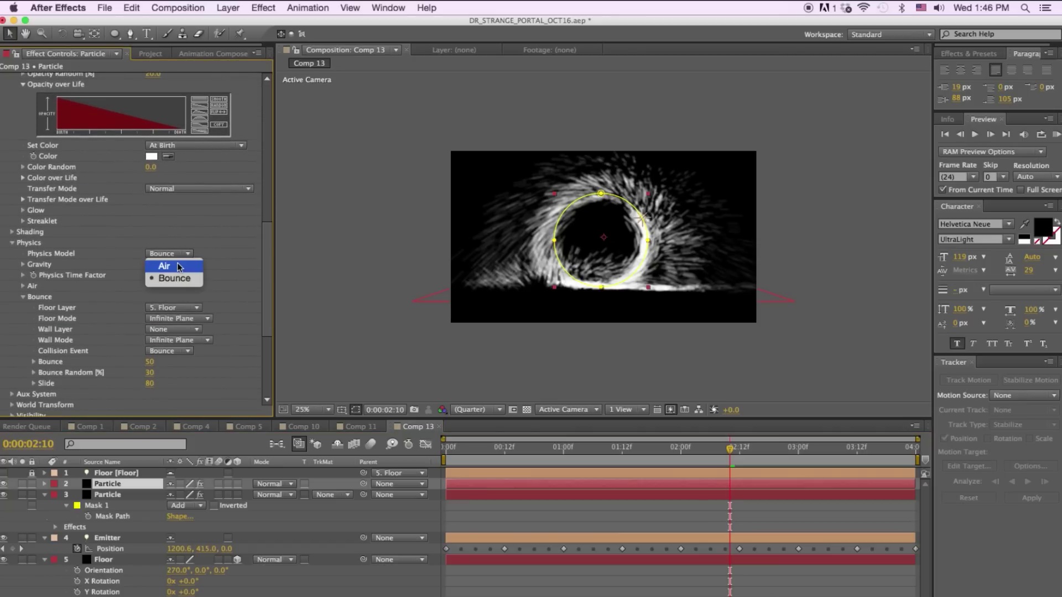
left_click(178, 267)
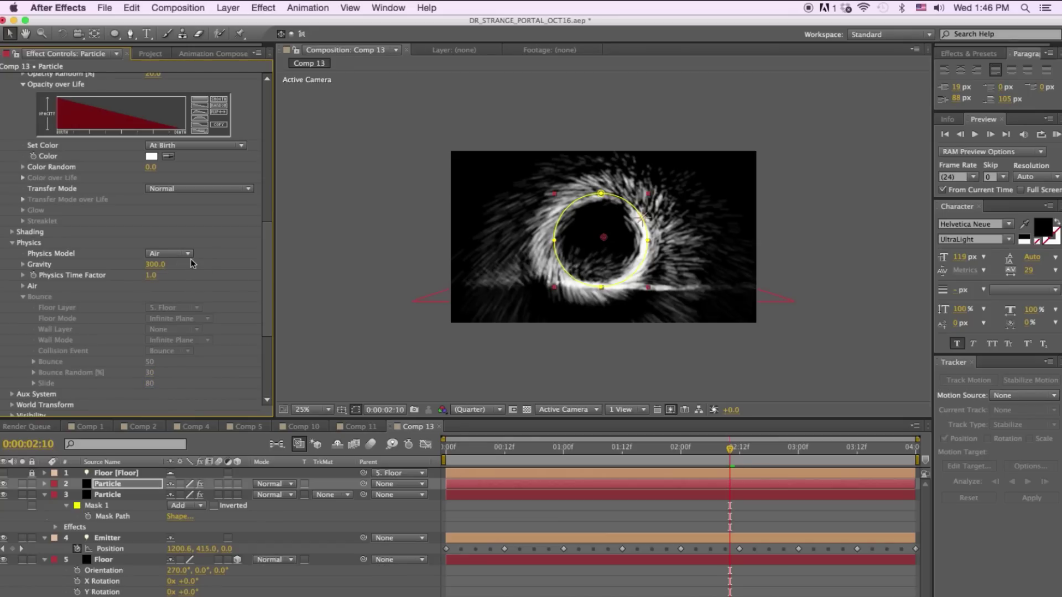
- Rotate the duplicate's particles by setting the World Transform Z Rotation to 203°
left_click_drag(269, 288, 264, 342)
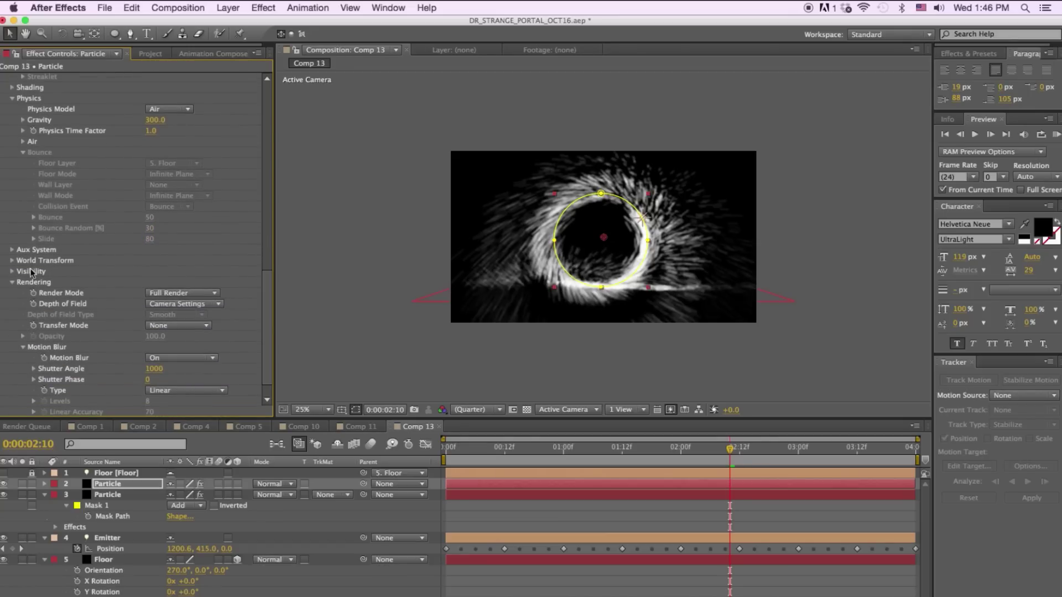
left_click(11, 261)
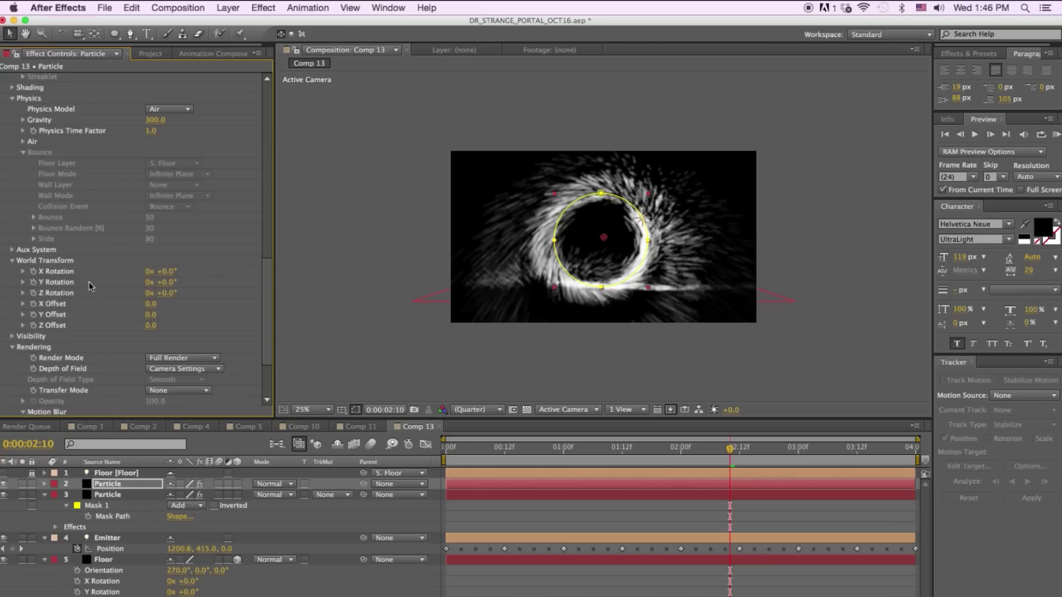
left_click(166, 295)
key("Return")
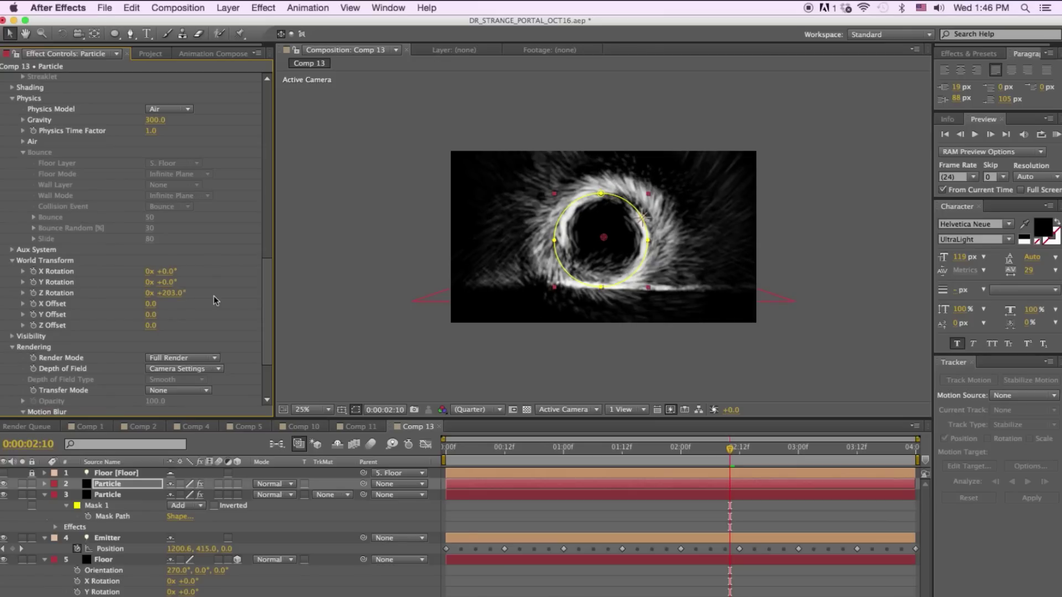
- Run a RAM preview of the two particle layers from 0:00:00:12 and stop it at 0:00:01:10
scroll(266, 311, "down", 5)
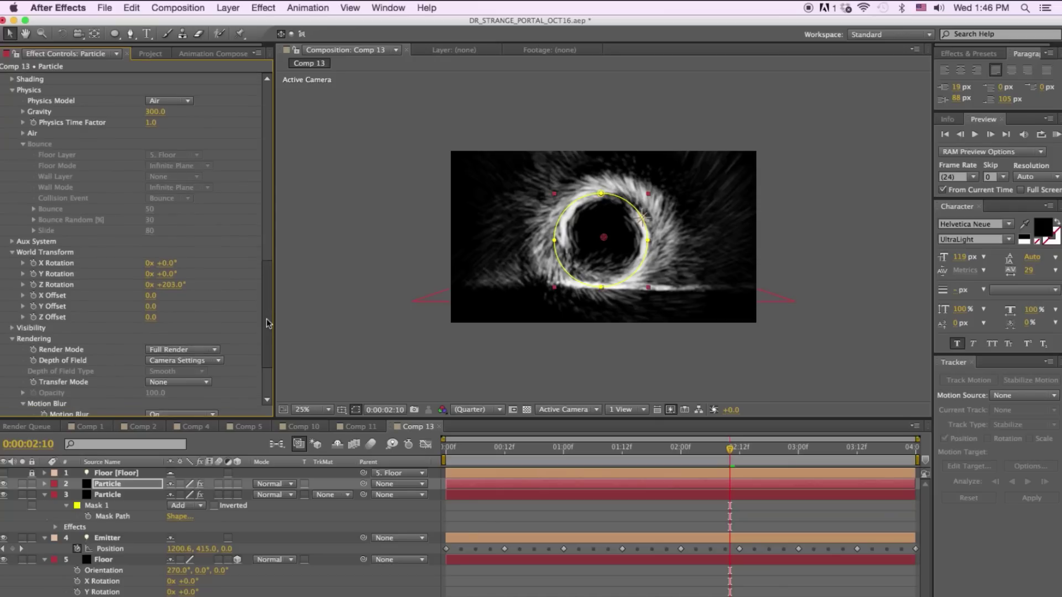
left_click(505, 452)
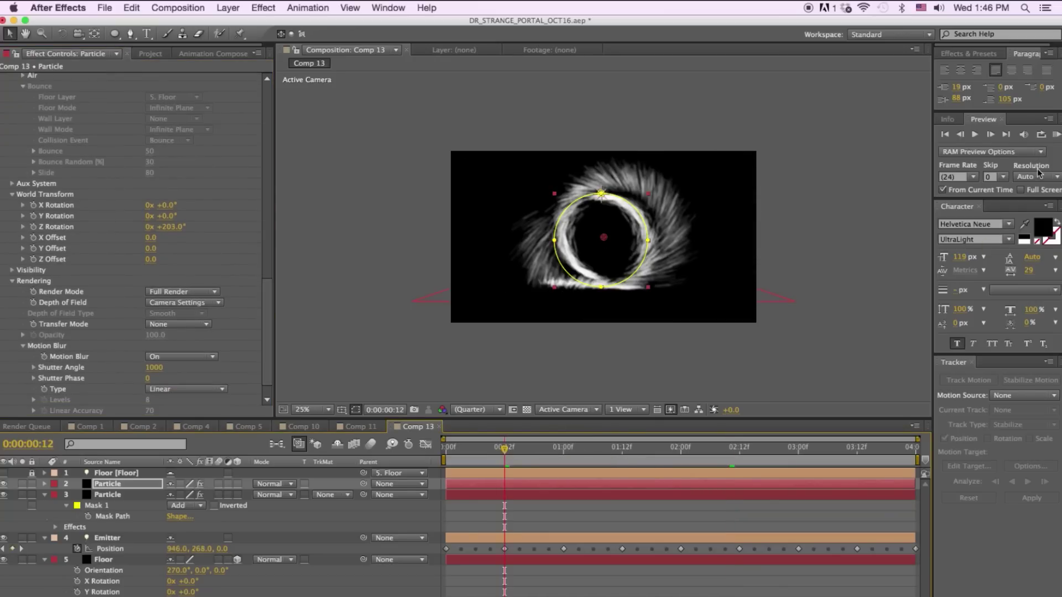
left_click(1056, 135)
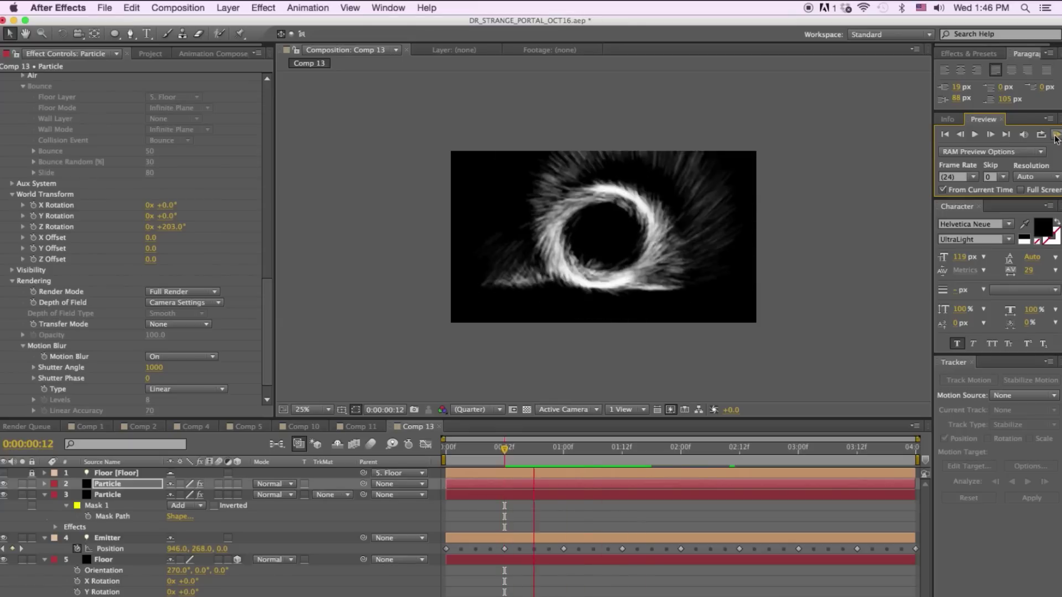
left_click(892, 144)
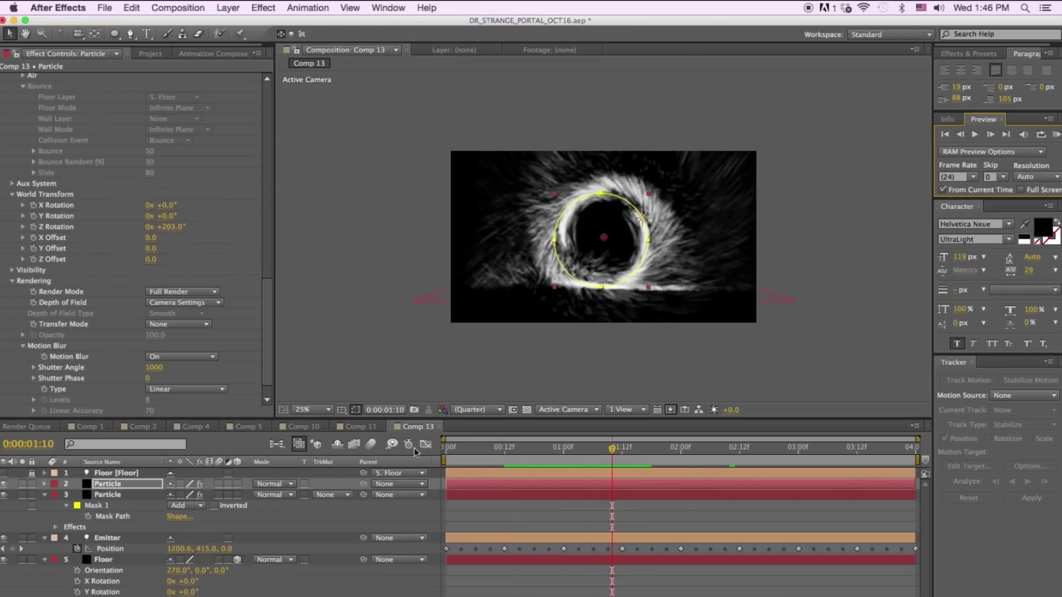
- Set the duplicated Particle layer's particle Life to 0.9 seconds
left_click_drag(270, 310, 280, 171)
left_click(151, 198)
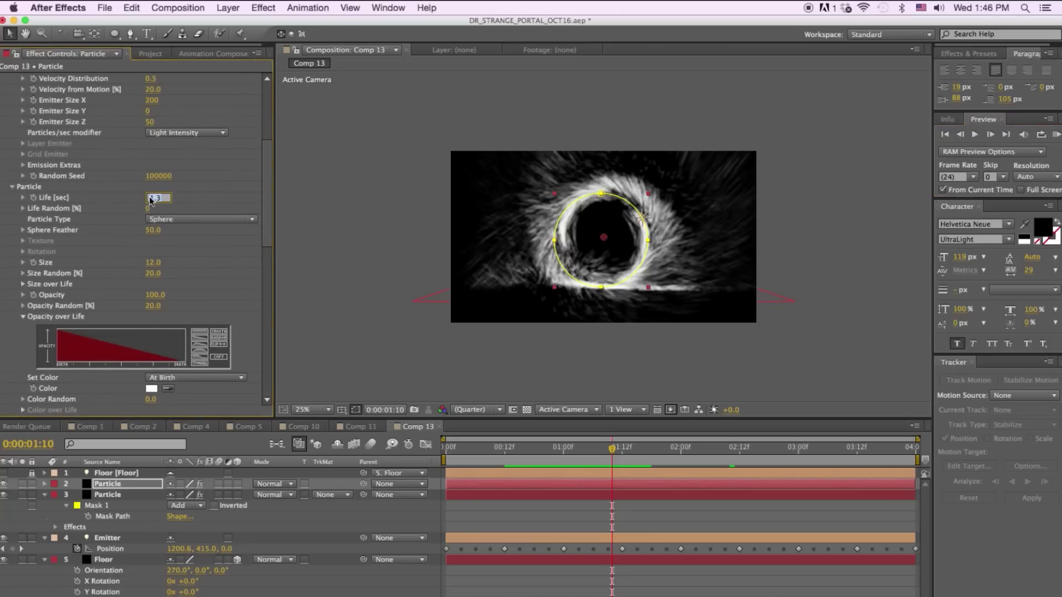
key("BackSpace")
key("Return")
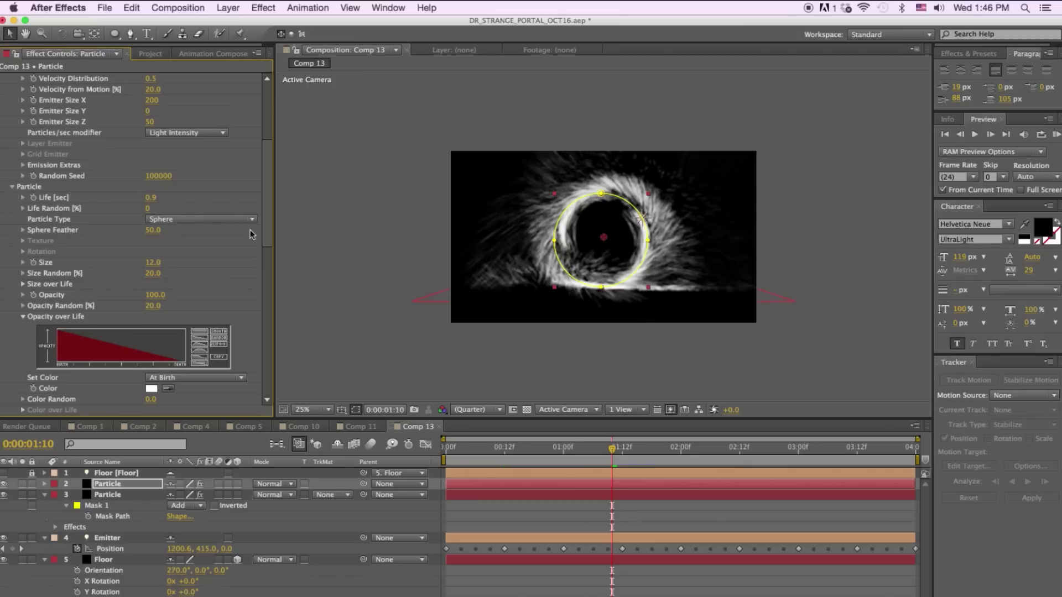
- Set the duplicated Particle layer's particle Size to 10
left_click(154, 263)
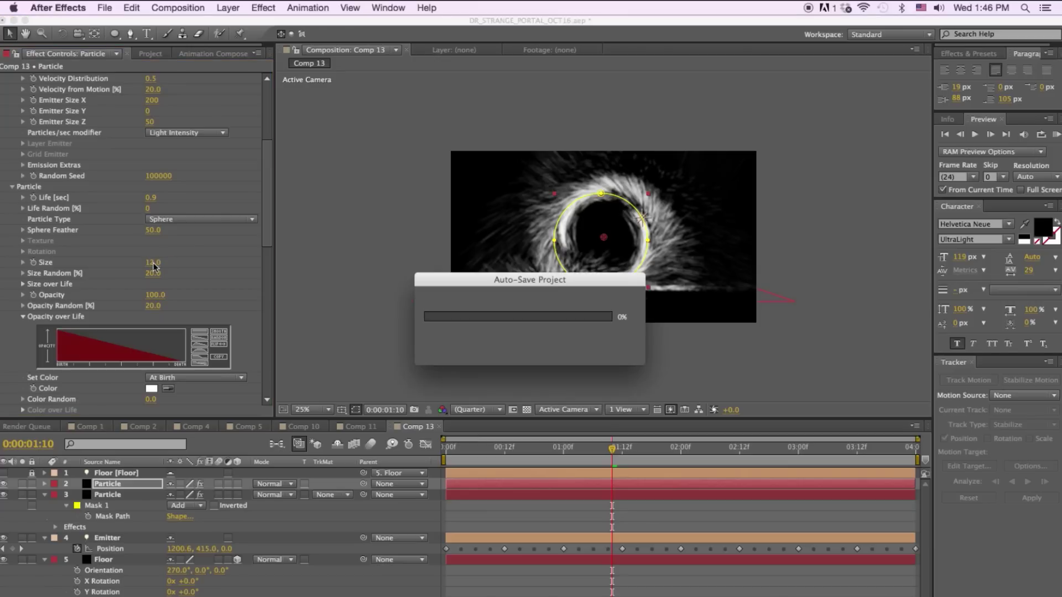
right_click(154, 266)
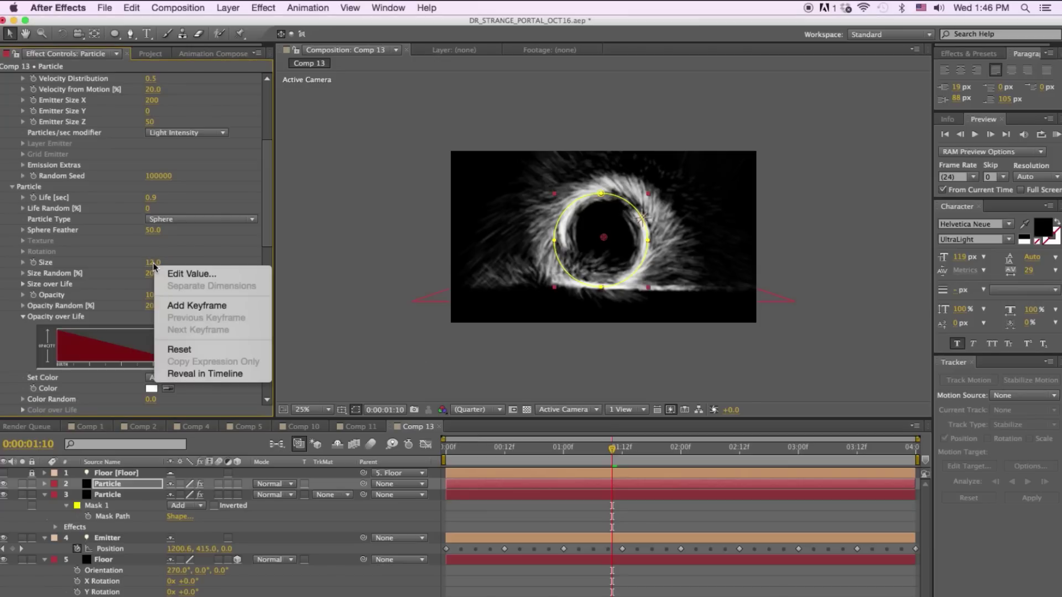
left_click(147, 265)
left_click(151, 262)
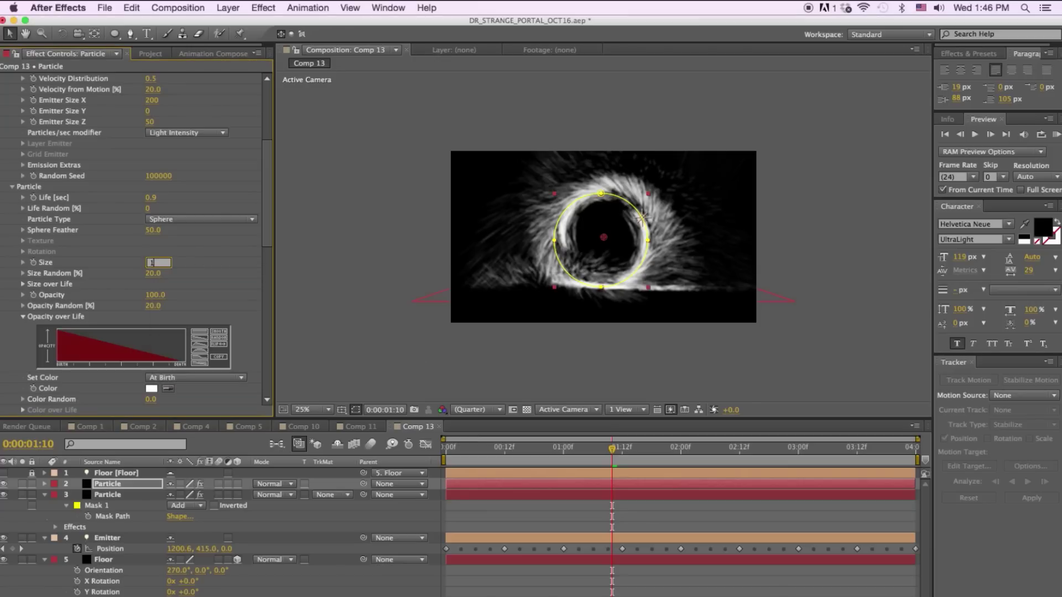
type("10")
key("Return")
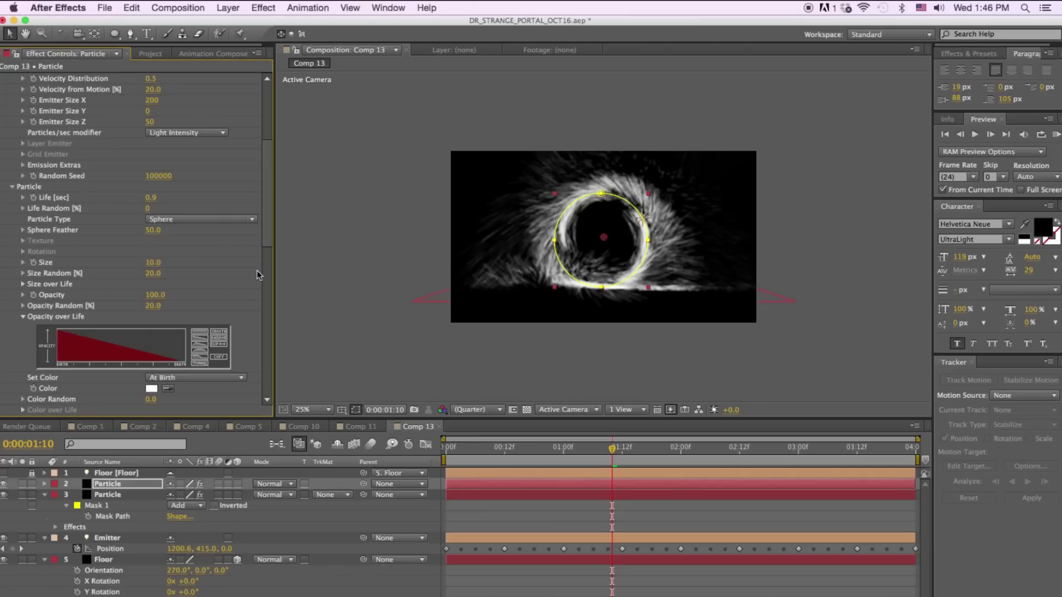
- Set Emitter Size X to 150 in the duplicated layer's Particular settings
left_click_drag(270, 243, 270, 185)
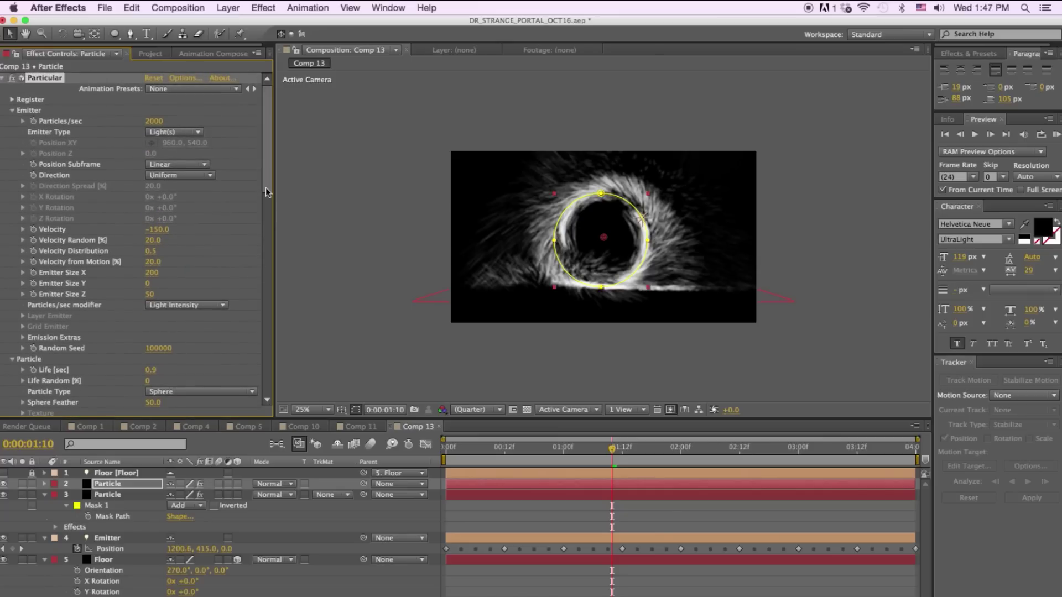
left_click(152, 273)
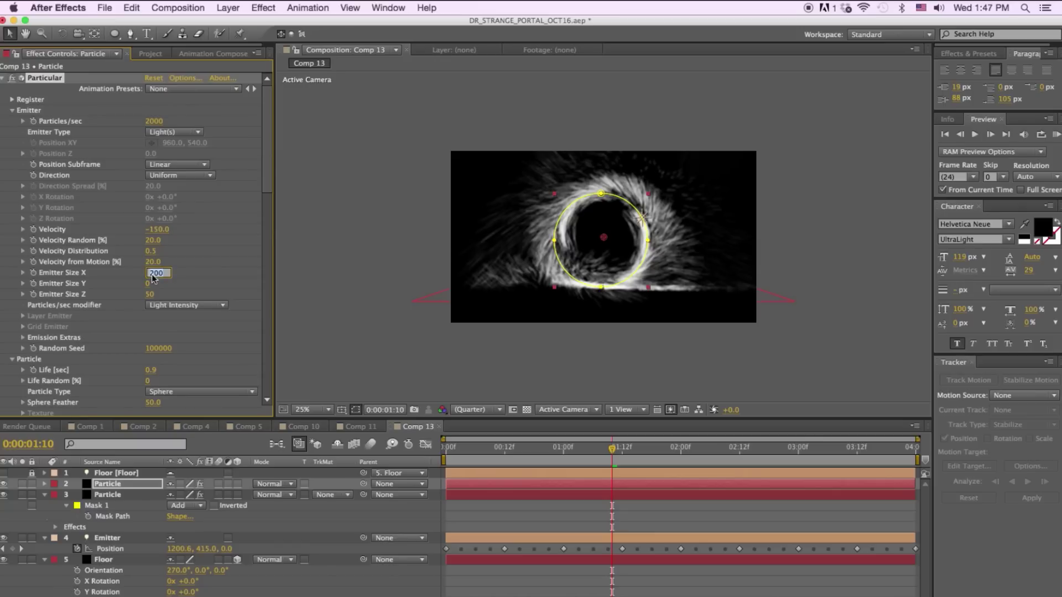
type("150")
key("Return")
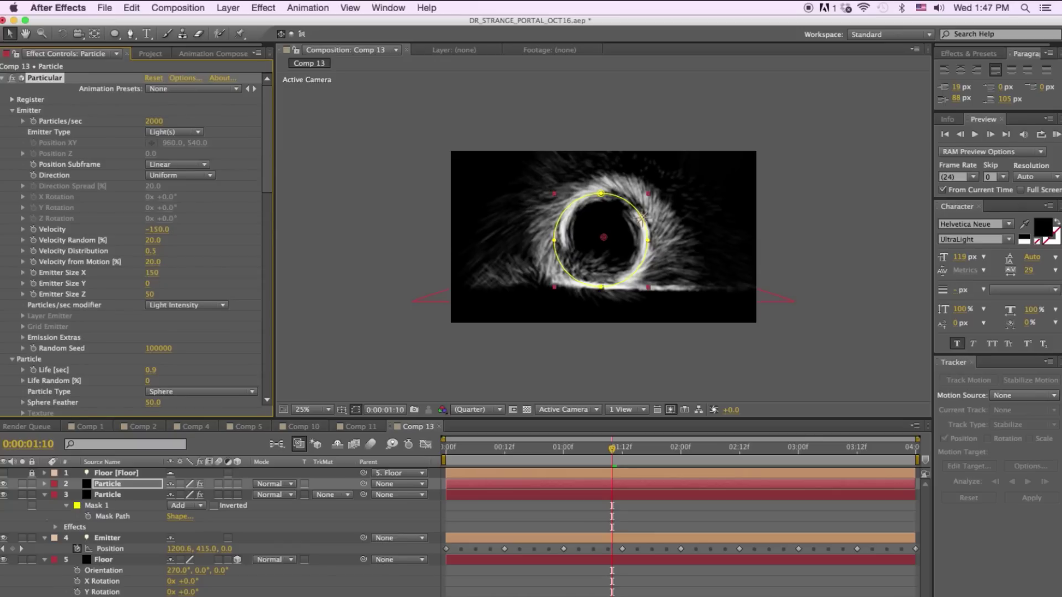
- Run a RAM preview of the adjusted particles from 0:00:00:12, stop at 0:00:01:06 and deselect the layers
left_click(503, 452)
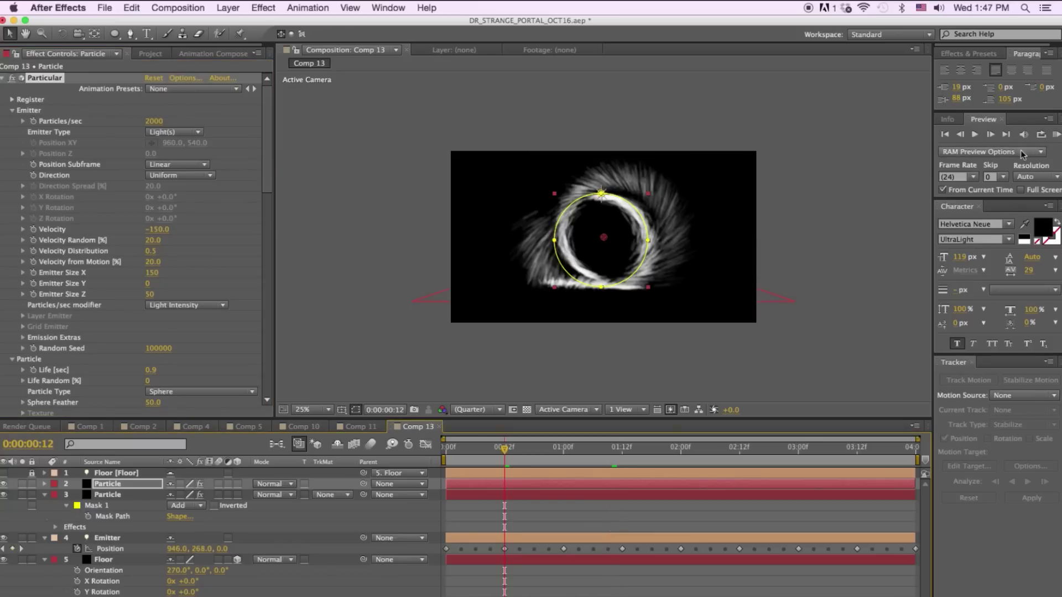
left_click(1056, 135)
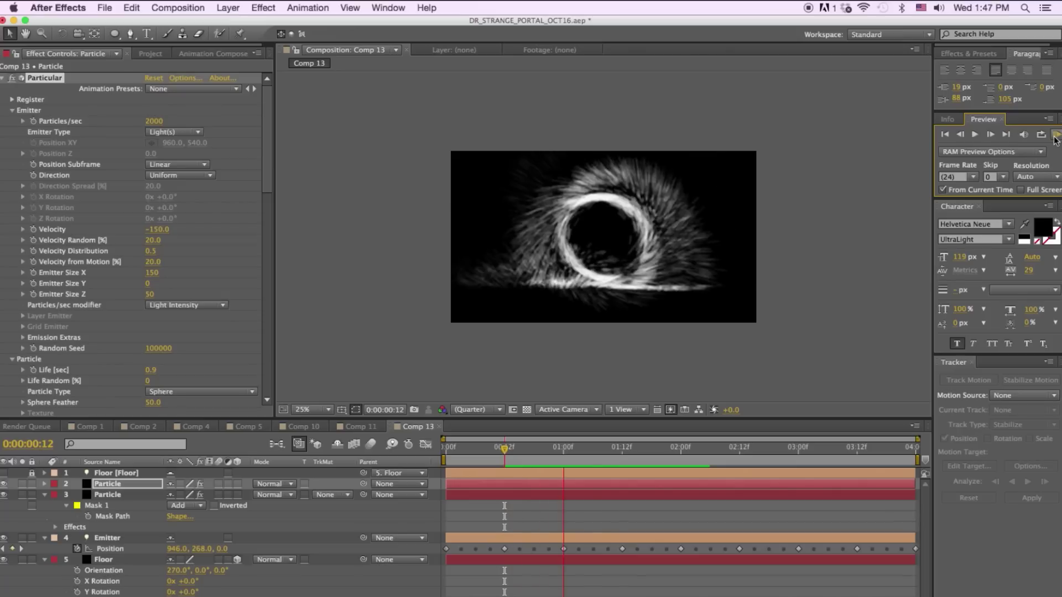
key("space")
left_click(632, 523)
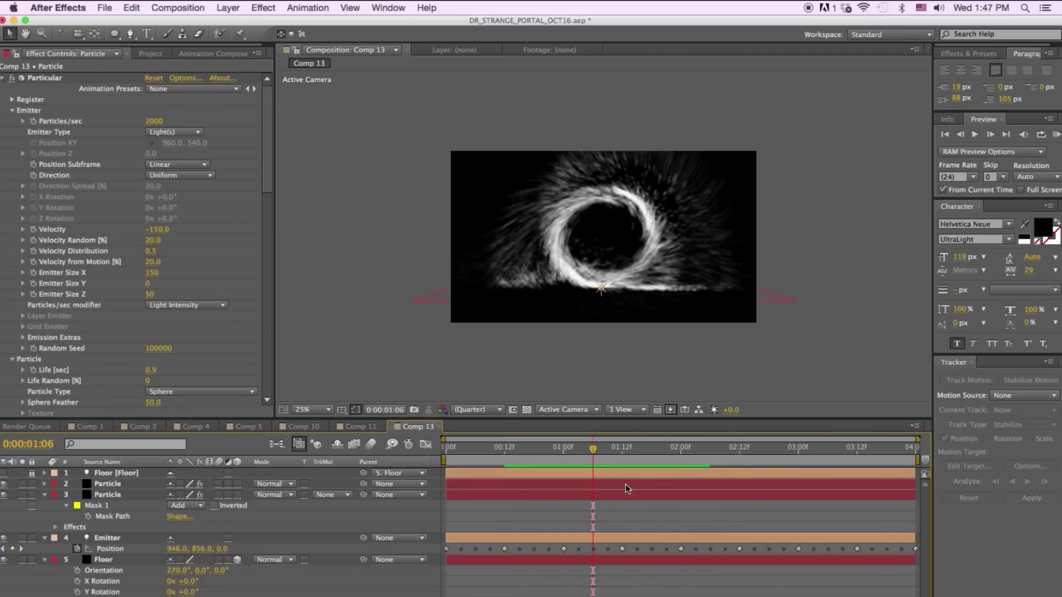
- Duplicate the topmost Particle layer and set the new copy's World Transform Z Rotation to 1x +11°
left_click(627, 489)
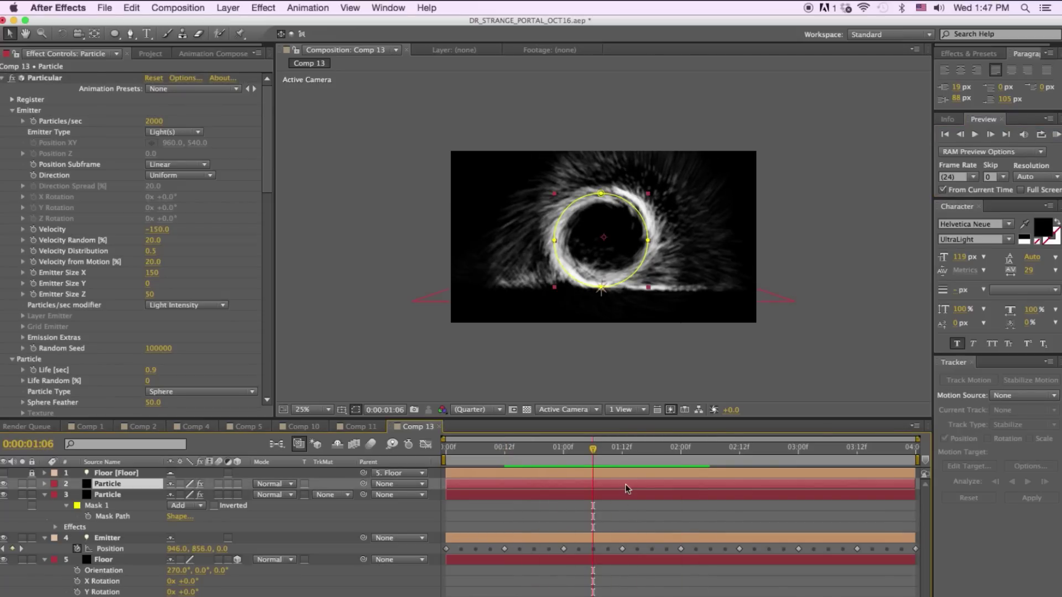
key("super+d")
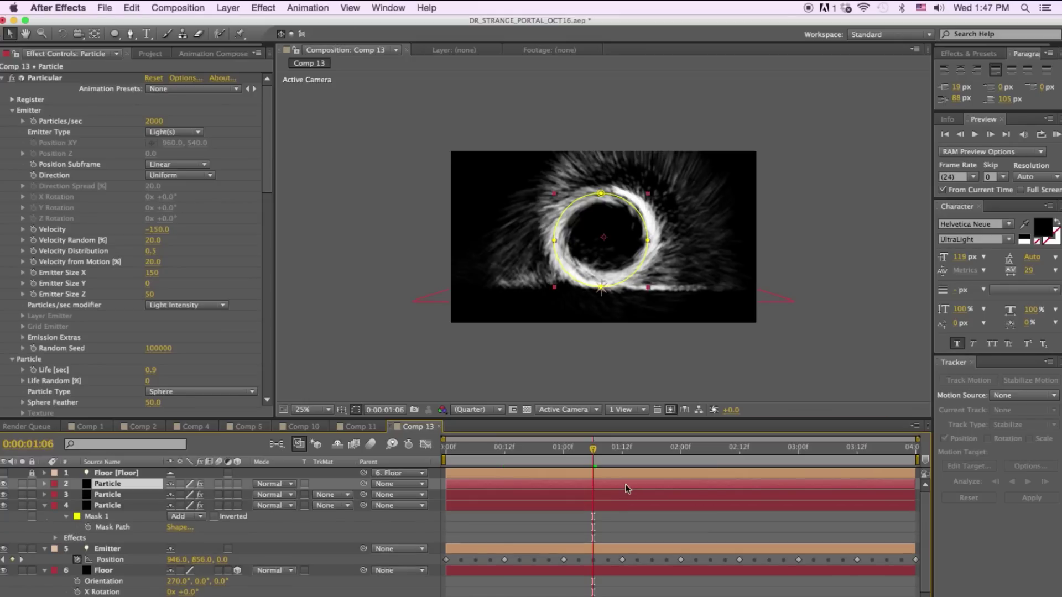
scroll(271, 190, "down", 1)
scroll(271, 190, "down", 20)
scroll(263, 344, "down", 3)
left_click_drag(172, 308, 276, 303)
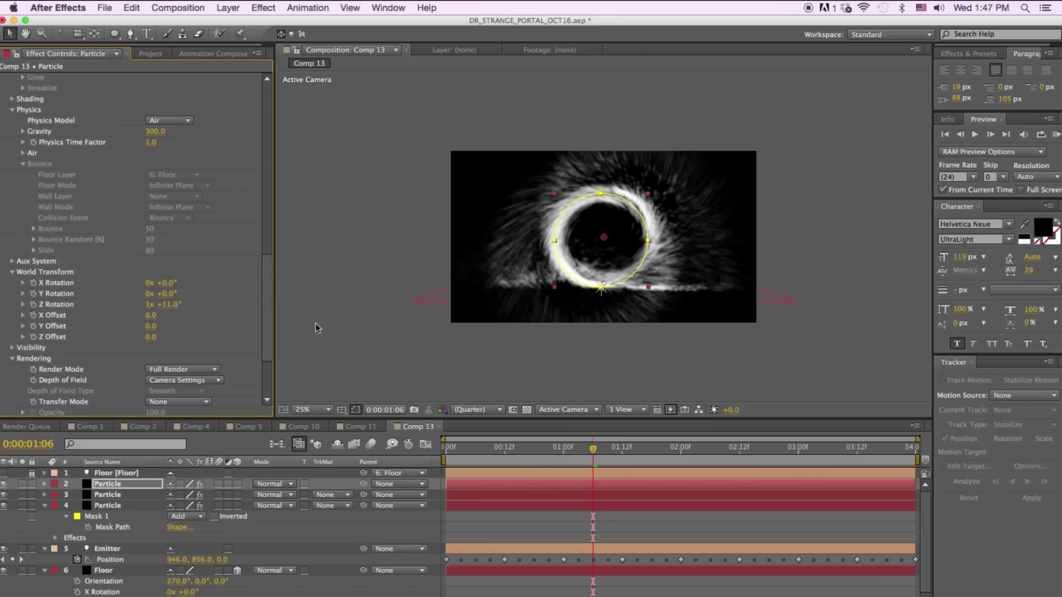
- Run a RAM preview of the three particle layers from 0:00:00:18 and stop it at 0:00:01:17
left_click(533, 452)
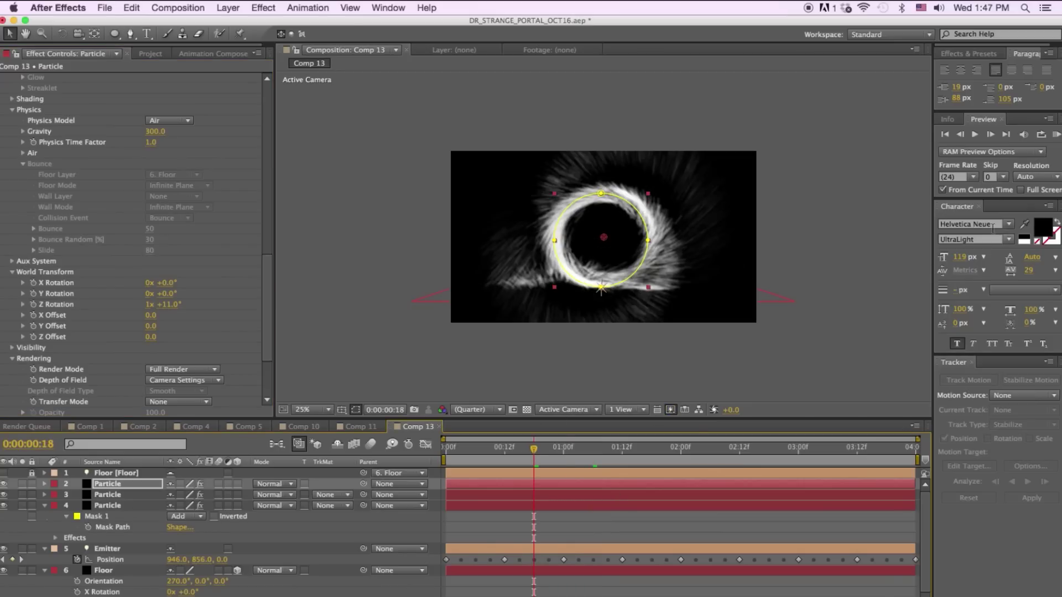
left_click(1056, 134)
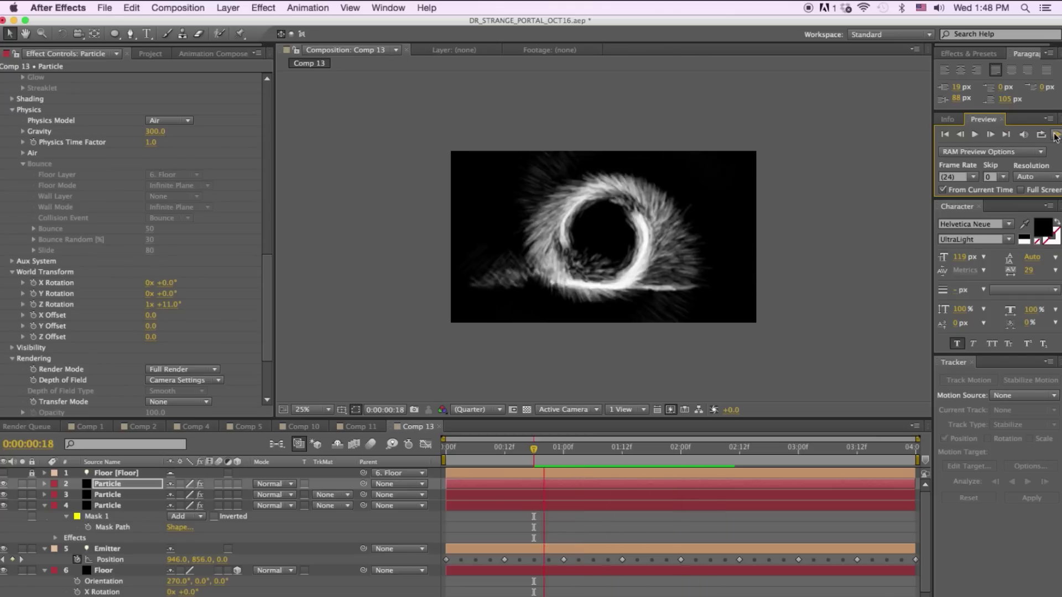
left_click(1056, 136)
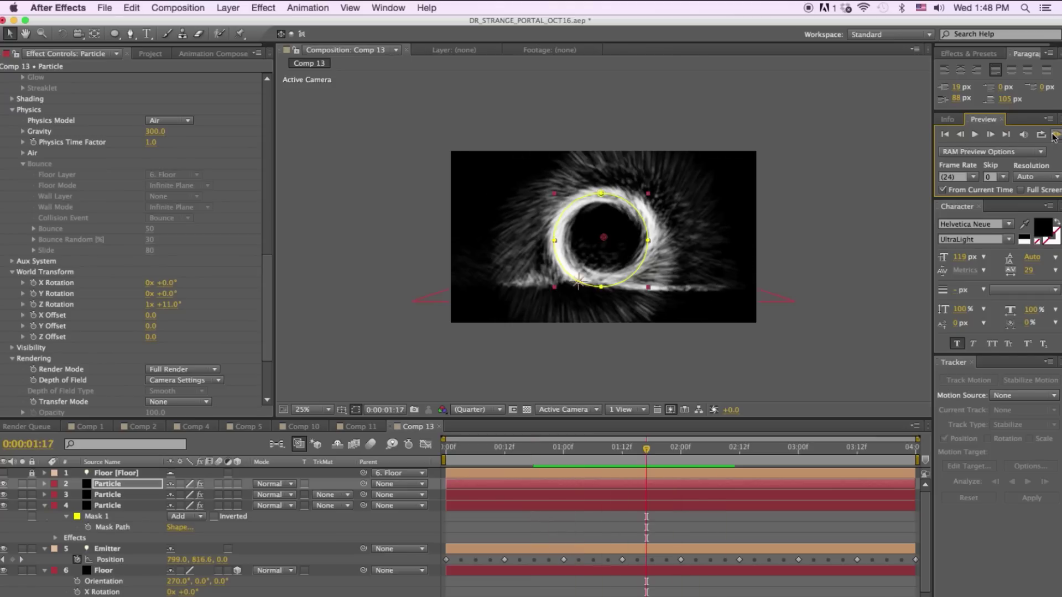
- Deselect everything and collapse the expanded properties of all layers in the timeline
left_click(595, 522)
key("m")
key("m")
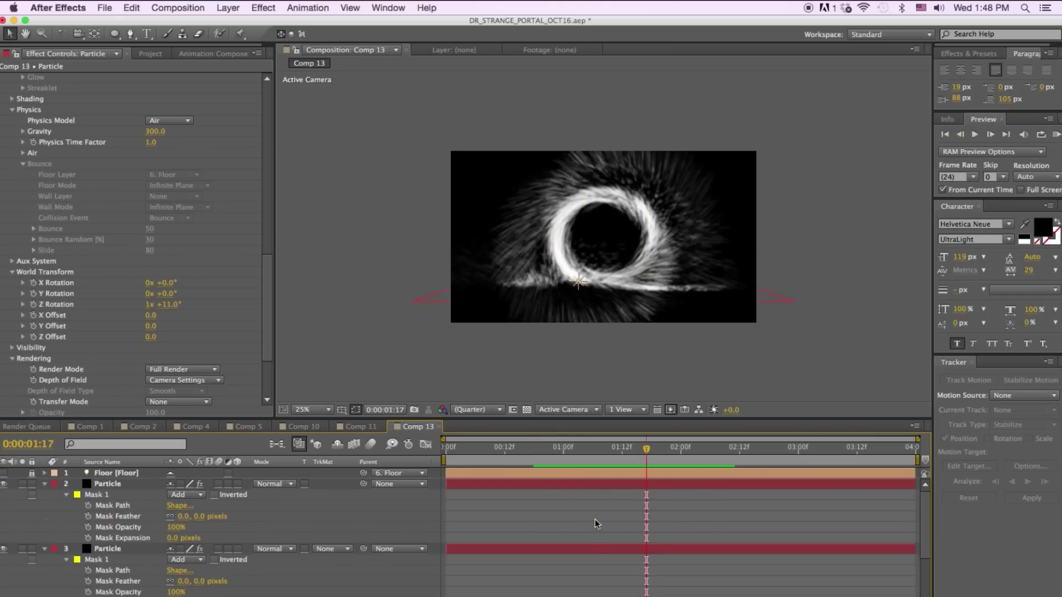
key("m")
key("m")
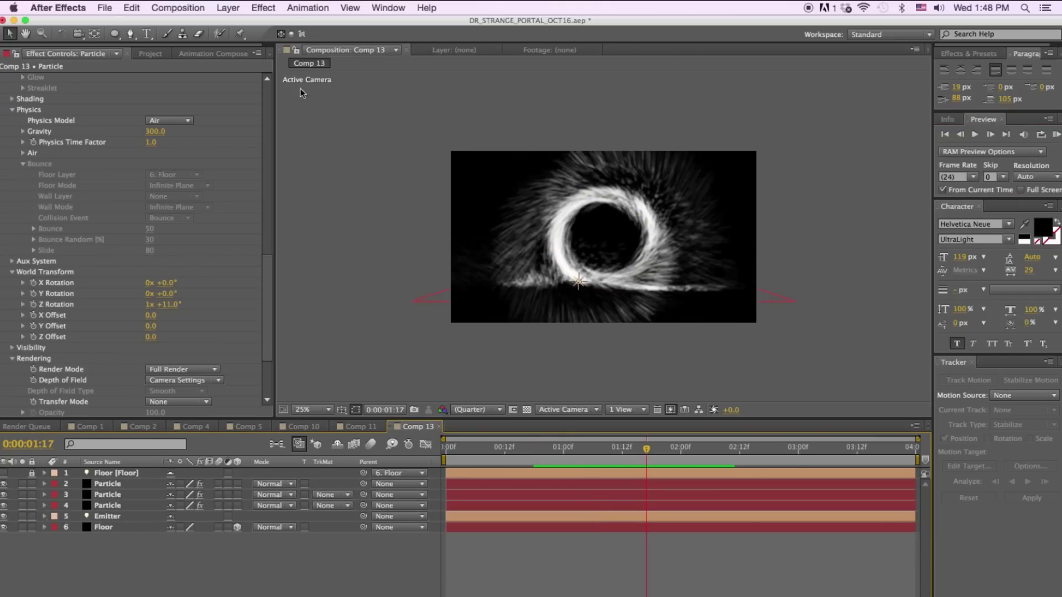
- Add a new adjustment layer above all other layers in Comp 13
left_click(232, 7)
mouse_move(240, 22)
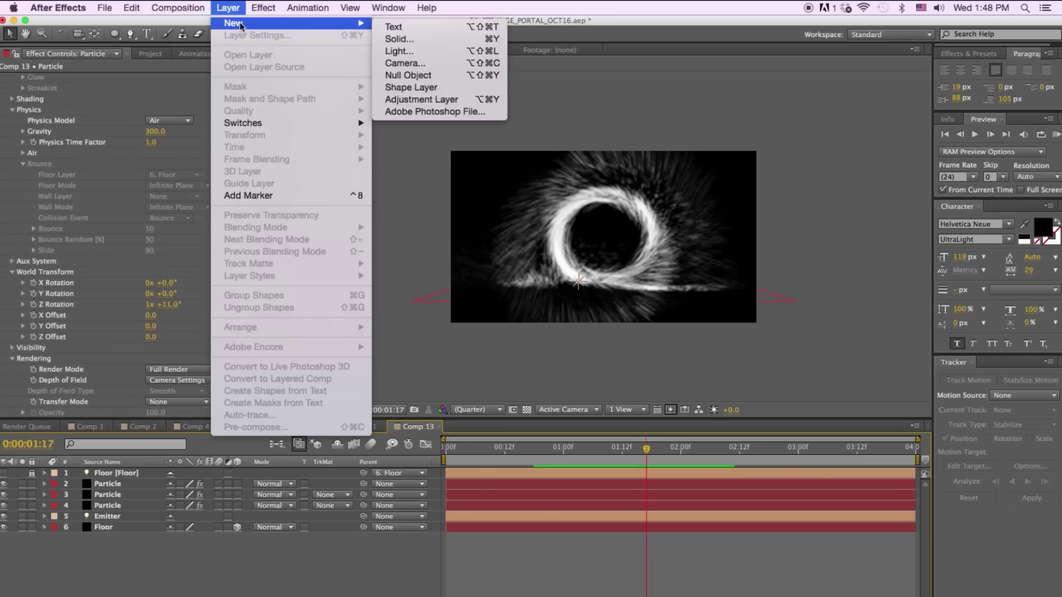
left_click(411, 99)
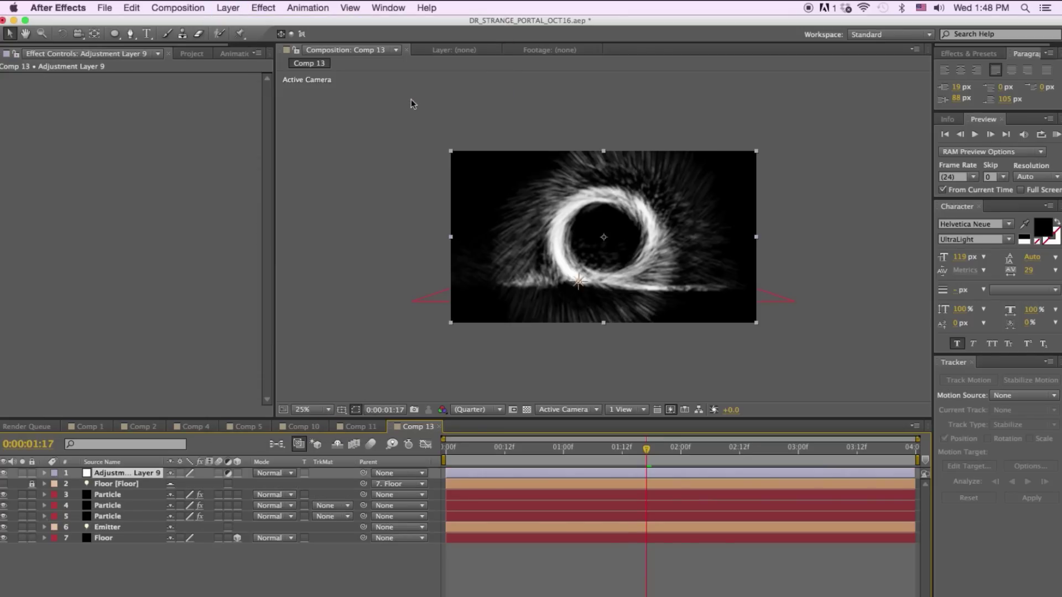
- Apply the Video Copilot VC Color Vibrance effect to the adjustment layer above the particles
left_click(274, 7)
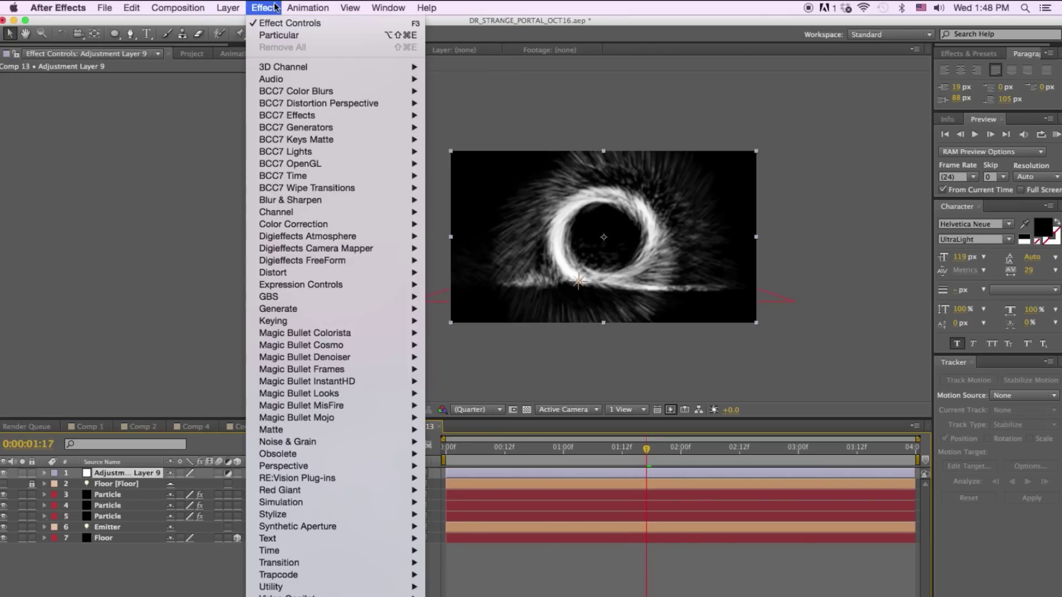
mouse_move(288, 595)
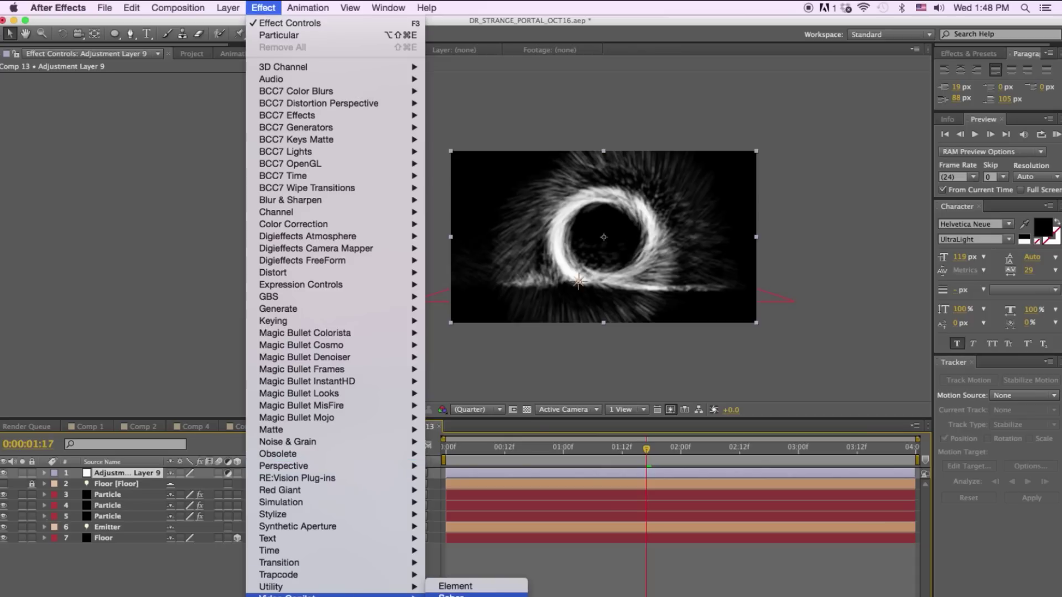
left_click(459, 595)
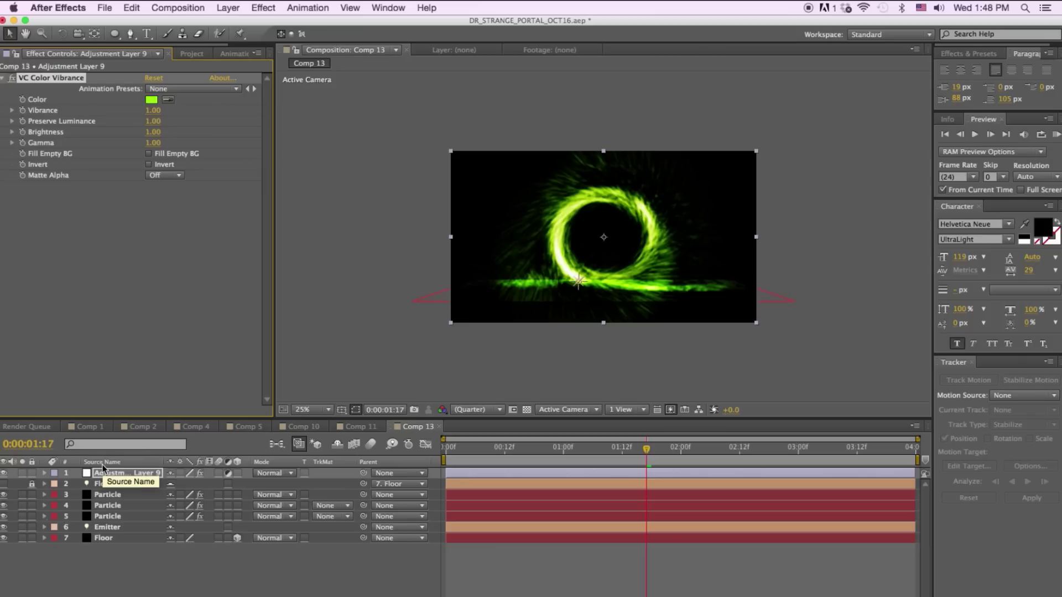
- Change the VC Color Vibrance color to orange and set its Vibrance to 0.74
left_click(154, 102)
left_click_drag(696, 503, 695, 507)
left_click(787, 368)
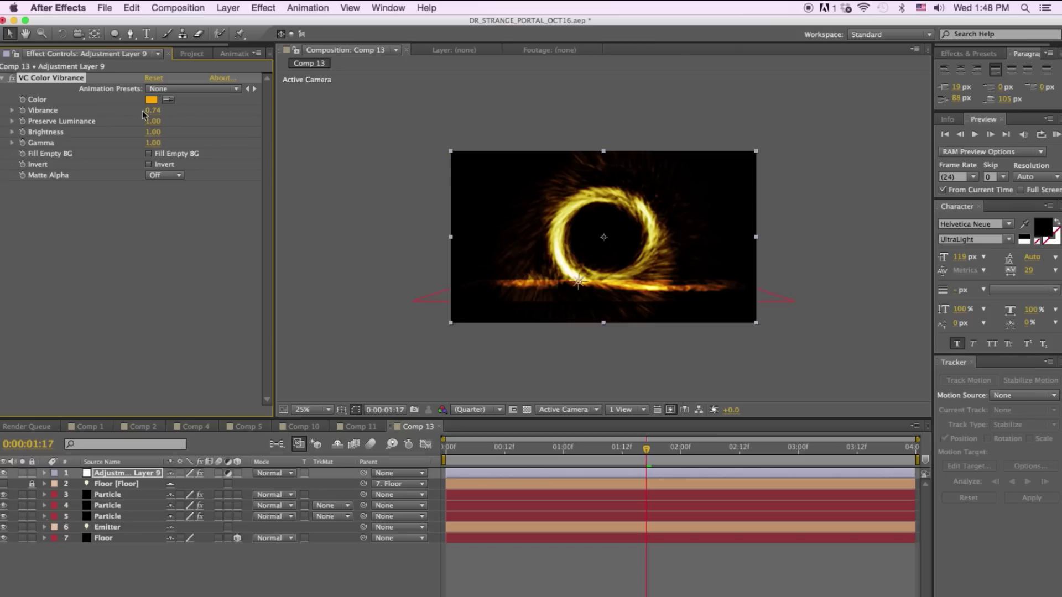
- Run a RAM preview of the orange-tinted portal from an earlier time, stop it and deselect the adjustment layer
left_click(564, 449)
left_click(1055, 135)
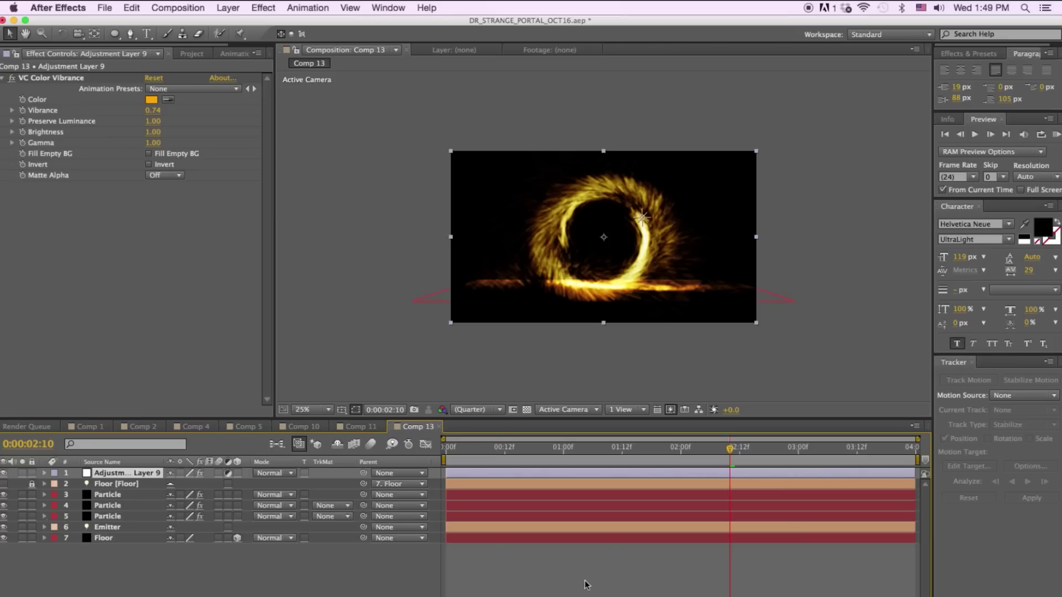
left_click(648, 554)
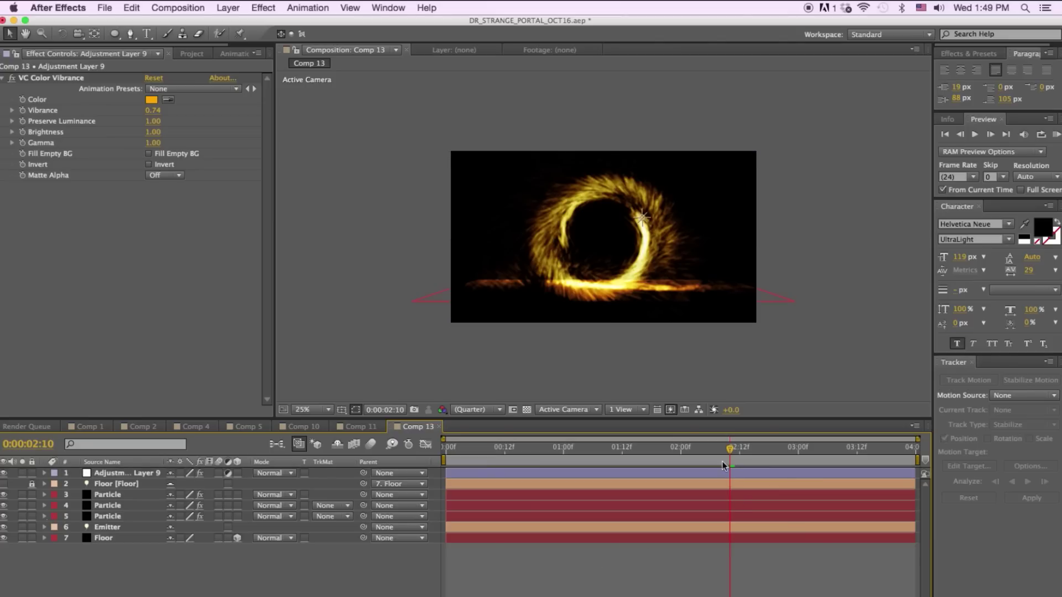
- At 0:00:01:19, duplicate the topmost Particle layer and set the copy's World Transform Z Rotation to 1x +291°
left_click_drag(723, 468, 666, 461)
mouse_move(661, 463)
left_mouse_down()
mouse_move(649, 463)
mouse_move(658, 462)
left_mouse_up()
left_click(639, 496)
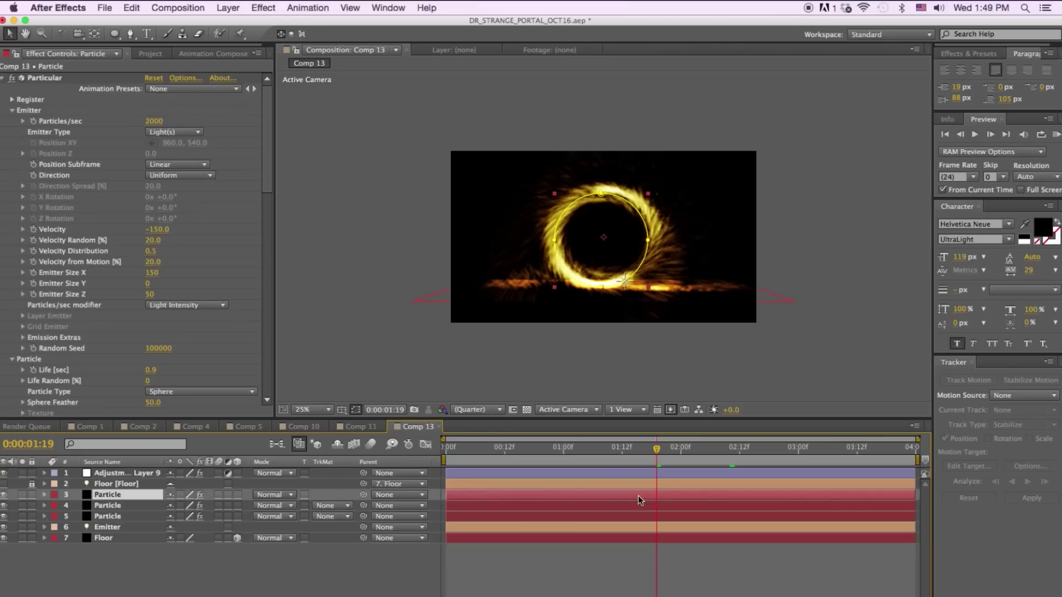
key("super+d")
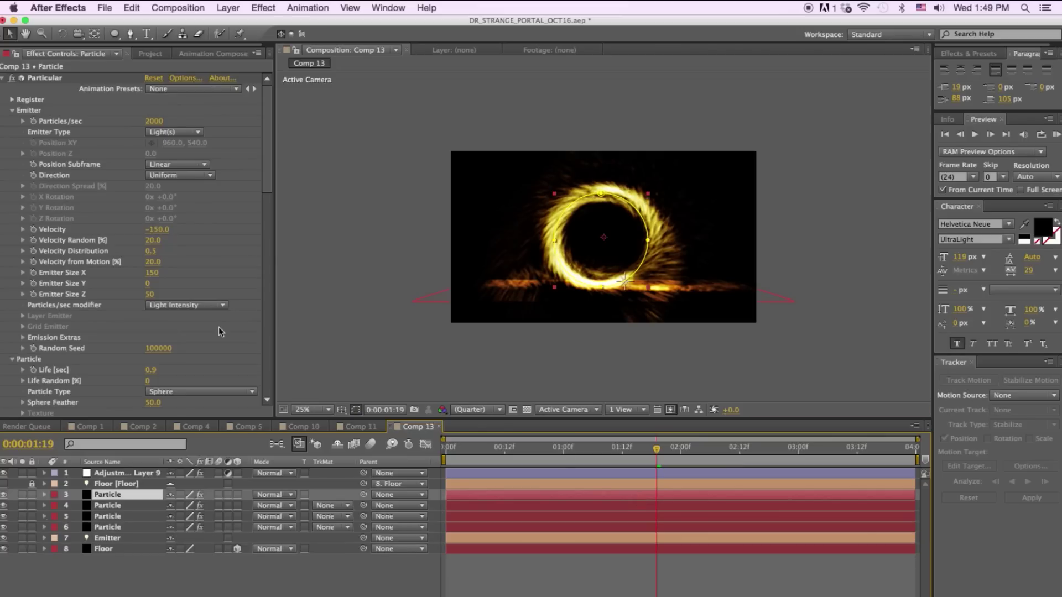
left_click_drag(267, 189, 261, 361)
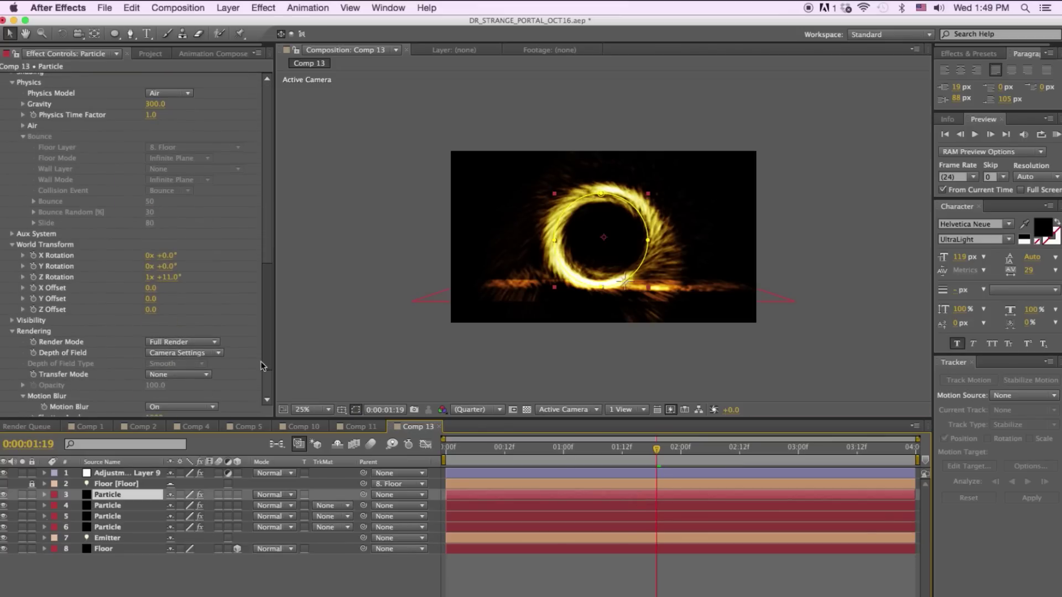
left_click_drag(175, 276, 343, 268)
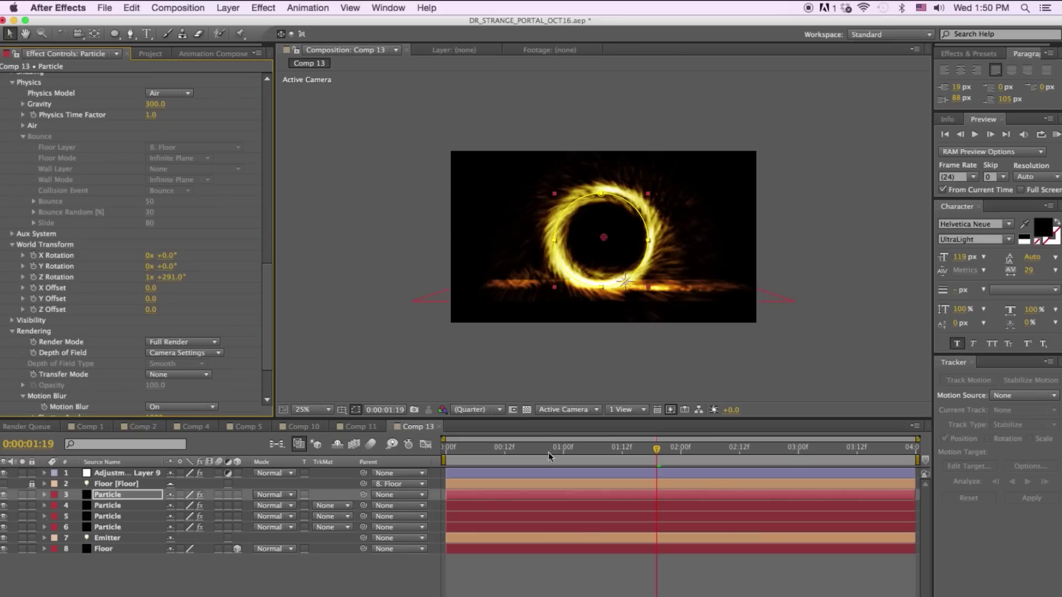
- Run a RAM preview of the four particle layers from 0:00:01:19
left_click(1056, 135)
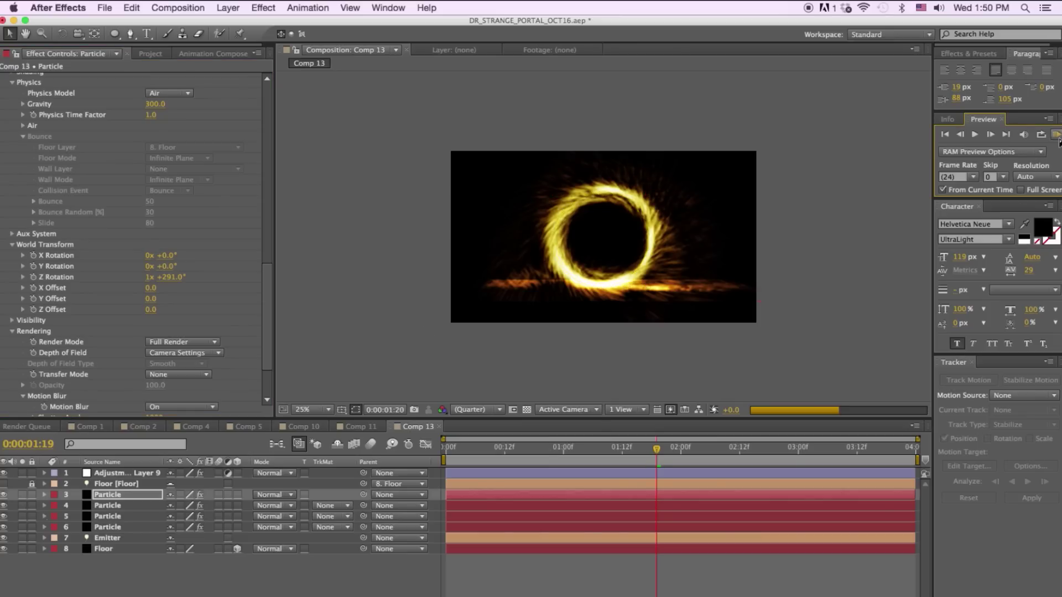